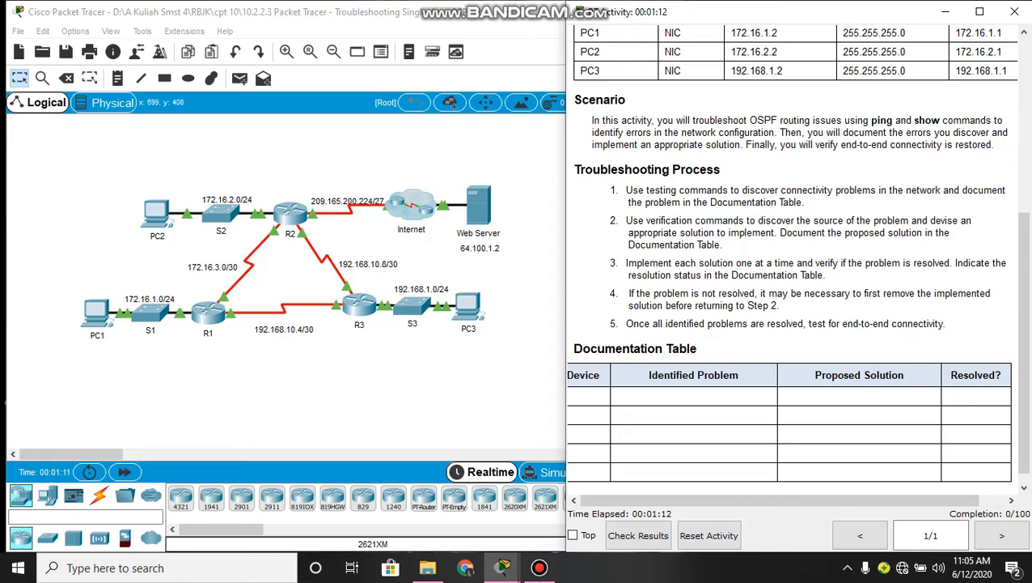
# Open router R1's command line and enter privileged EXEC mode
pyautogui.scroll(-1, 793, 259)
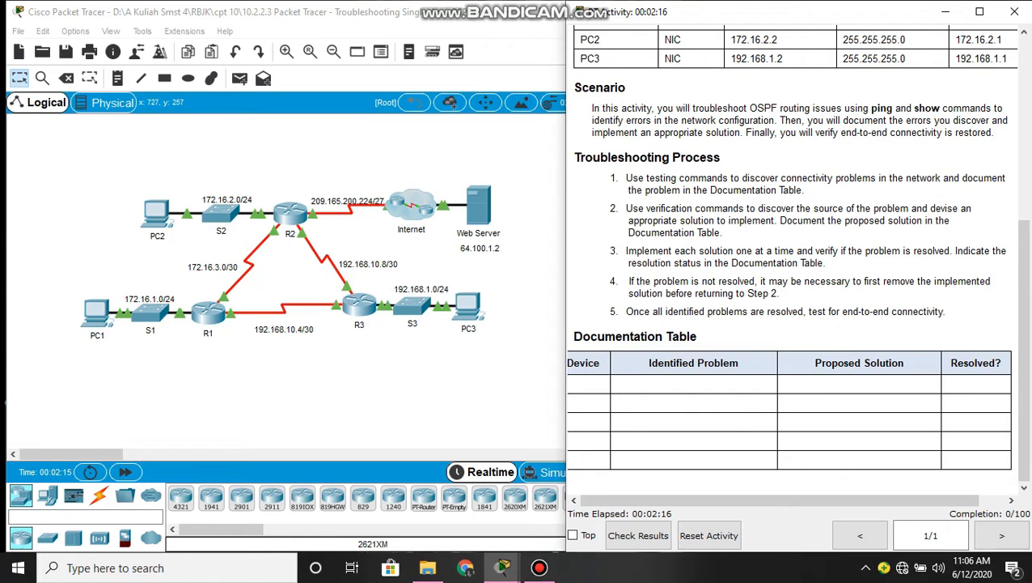
pyautogui.click(208, 316)
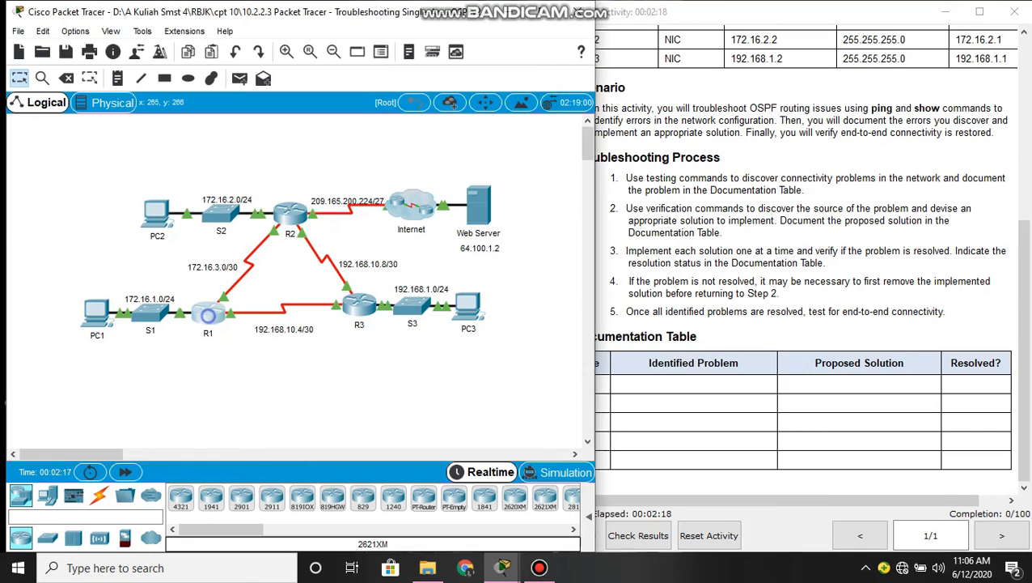
pyautogui.moveTo(498, 75); pyautogui.dragTo(625, 121)
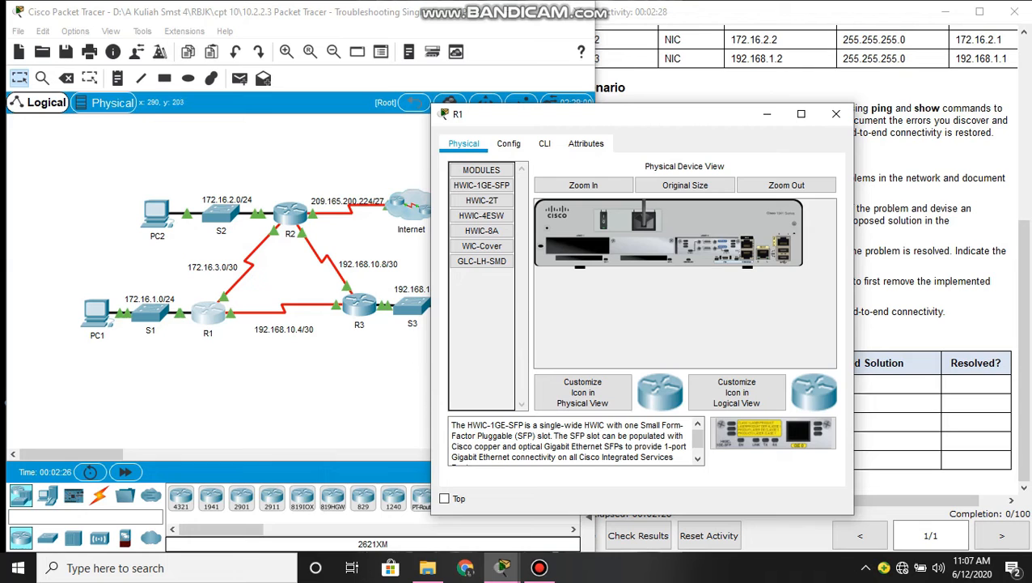
pyautogui.click(545, 143)
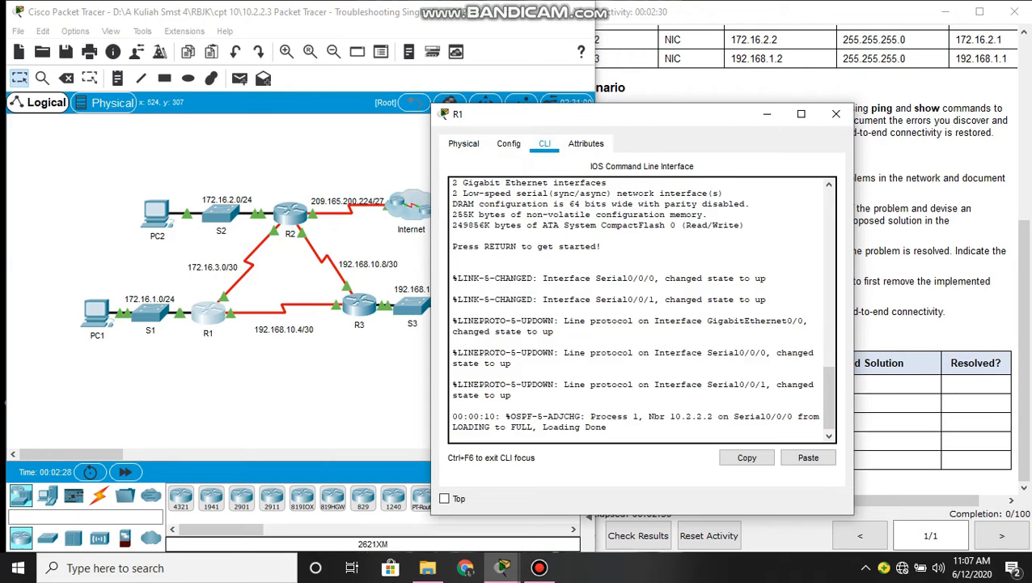
pyautogui.write('ena')
pyautogui.press('Return')
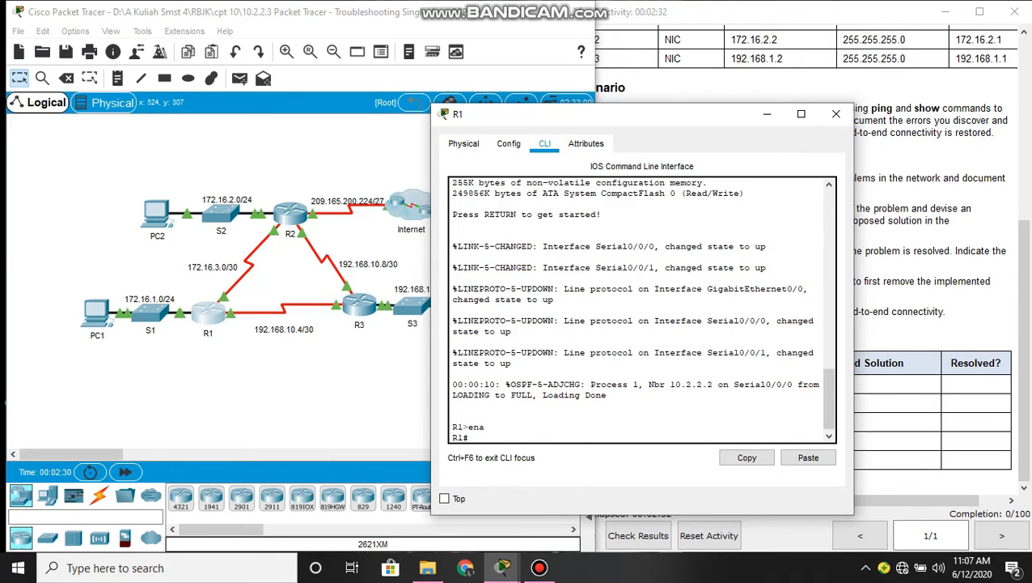
# Display R1's running configuration and page through it to the router ospf 1 section
pyautogui.write('sho')
pyautogui.press('Tab')
pyautogui.write('ru')
pyautogui.press('Tab')
pyautogui.press('Return')
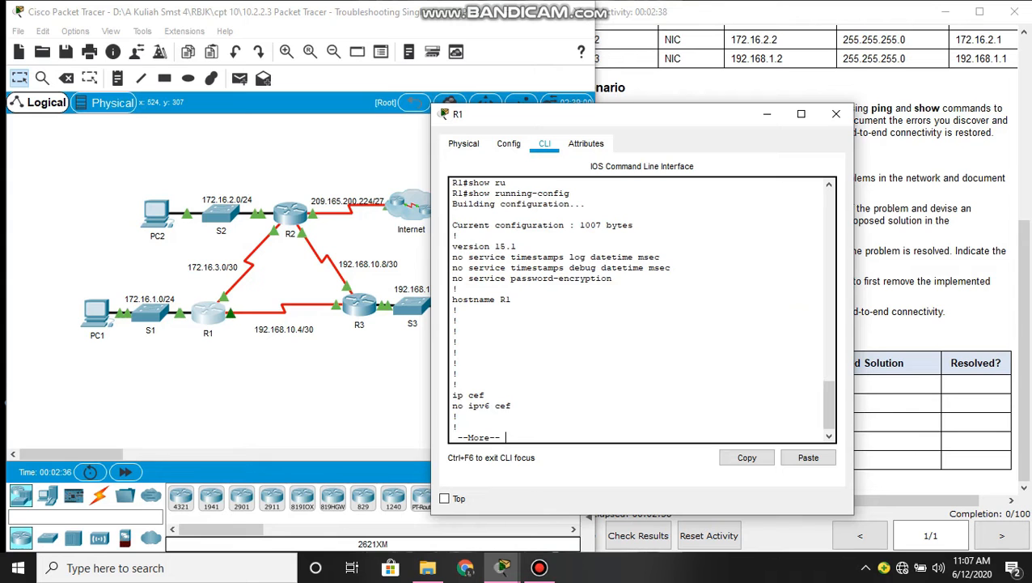
pyautogui.press('space')
pyautogui.press('Return')
pyautogui.press('Return')
pyautogui.press('Return')
pyautogui.press('Return')
pyautogui.press('Return')
pyautogui.press('Return')
pyautogui.press('Return')
pyautogui.press('Return')
pyautogui.press('Return')
pyautogui.press('Return')
pyautogui.press('Return')
pyautogui.press('Return')
pyautogui.press('Return')
pyautogui.press('Return')
pyautogui.press('Return')
pyautogui.press('Return')
pyautogui.press('Return')
pyautogui.press('Return')
pyautogui.press('Return')
pyautogui.press('Return')
pyautogui.press('Return')
pyautogui.press('Return')
pyautogui.press('Return')
pyautogui.press('Return')
pyautogui.press('Return')
pyautogui.press('Return')
pyautogui.press('Return')
pyautogui.press('Return')
pyautogui.press('Return')
pyautogui.press('Return')
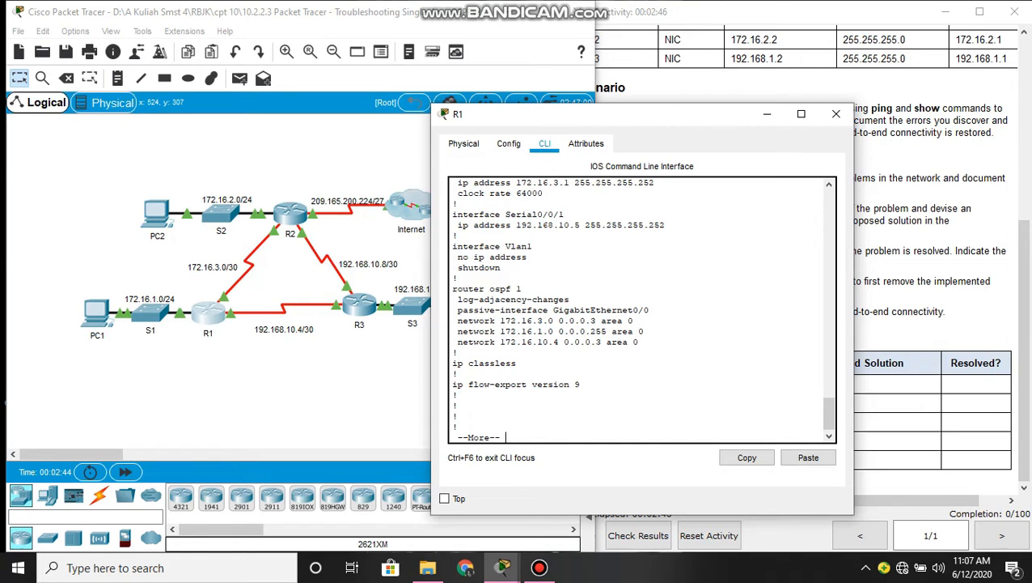
# Check the OSPF network statements against the topology and copy the line "network 172.16.10.4 0.0.0.3 area 0"
pyautogui.moveTo(633, 320); pyautogui.dragTo(456, 320)
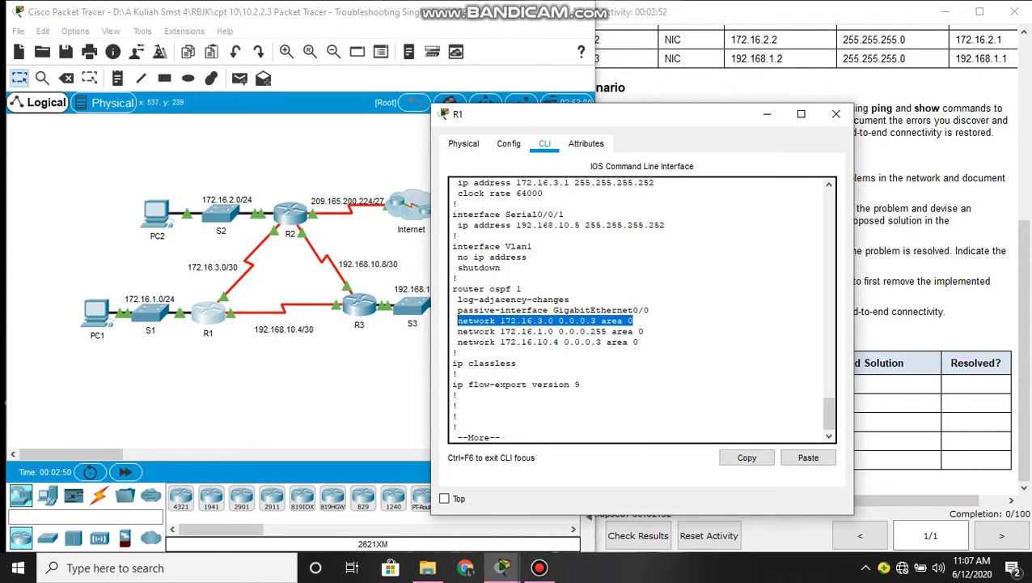
pyautogui.moveTo(624, 331); pyautogui.dragTo(453, 331)
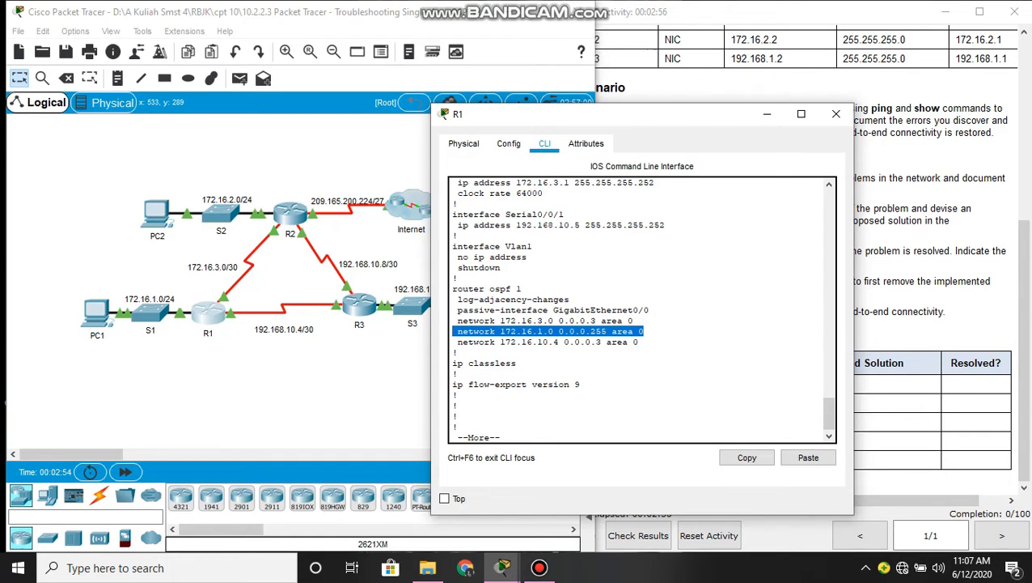
pyautogui.moveTo(650, 341); pyautogui.dragTo(456, 341)
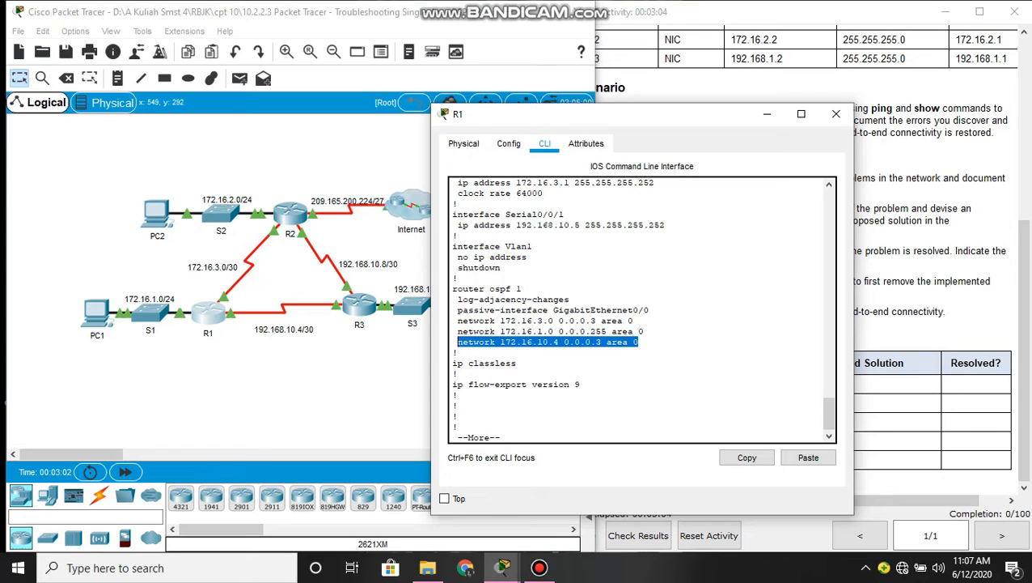
pyautogui.click(647, 341)
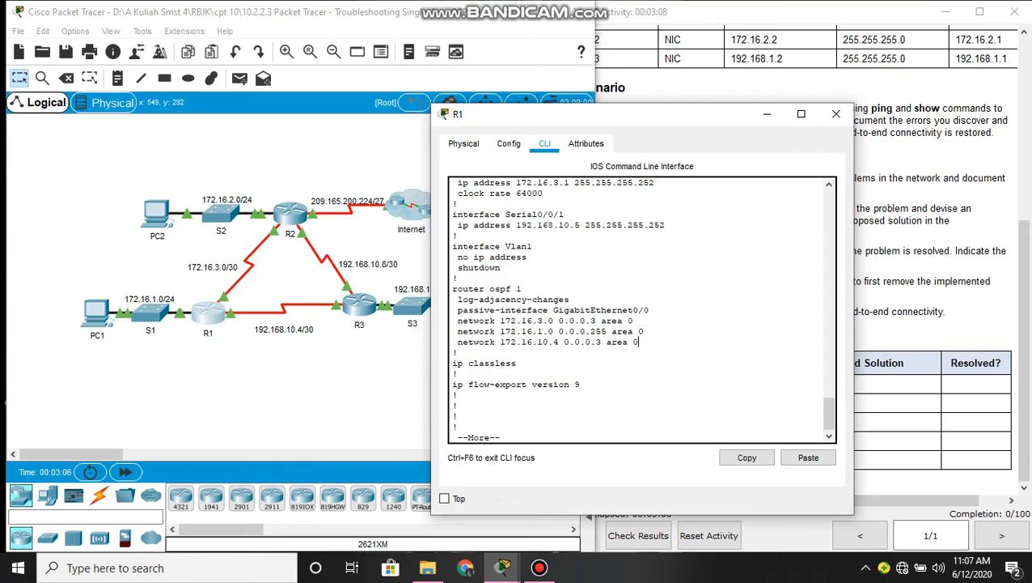
pyautogui.moveTo(656, 344); pyautogui.dragTo(452, 342)
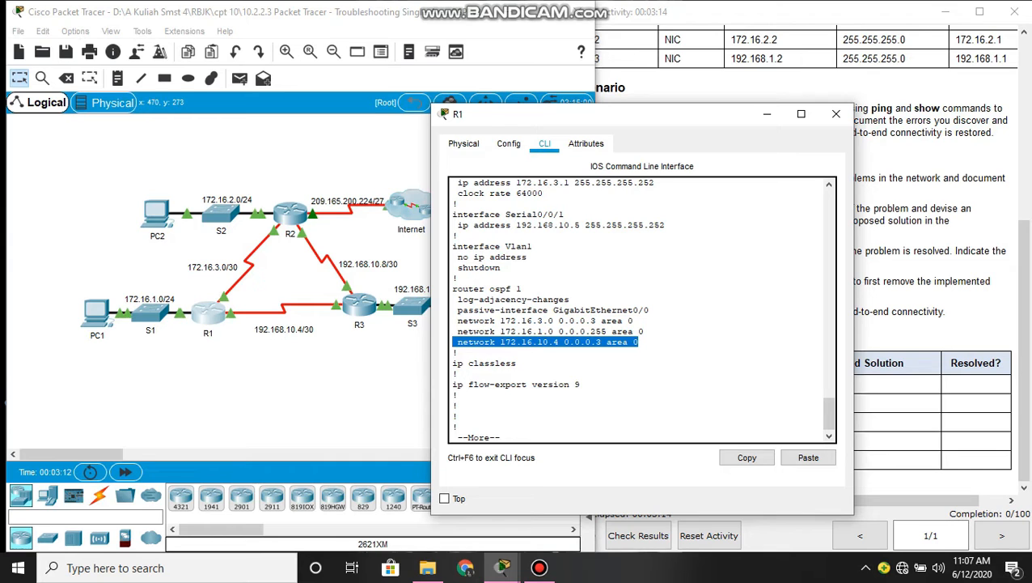
pyautogui.click(746, 457)
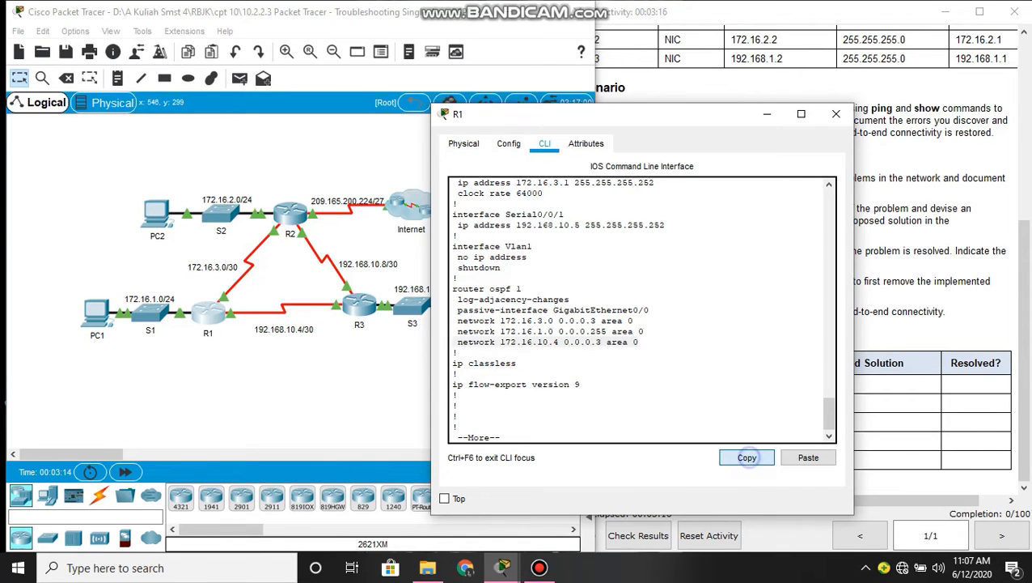
pyautogui.click(606, 399)
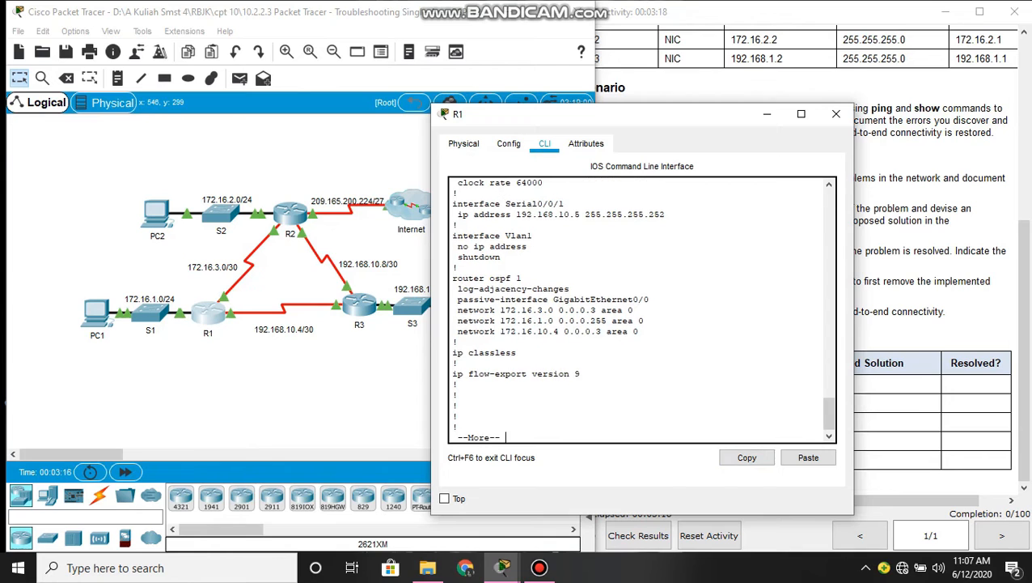
# Finish the running-configuration listing and enter router configuration mode for OSPF process 1 on R1
pyautogui.press('Return')
pyautogui.press('Return')
pyautogui.press('Return')
pyautogui.press('Return')
pyautogui.press('Return')
pyautogui.press('Return')
pyautogui.press('Return')
pyautogui.press('Return')
pyautogui.press('Return')
pyautogui.press('Return')
pyautogui.press('Return')
pyautogui.press('Return')
pyautogui.press('Return')
pyautogui.press('Return')
pyautogui.press('Return')
pyautogui.press('Return')
pyautogui.press('Return')
pyautogui.press('Return')
pyautogui.press('Return')
pyautogui.press('Return')
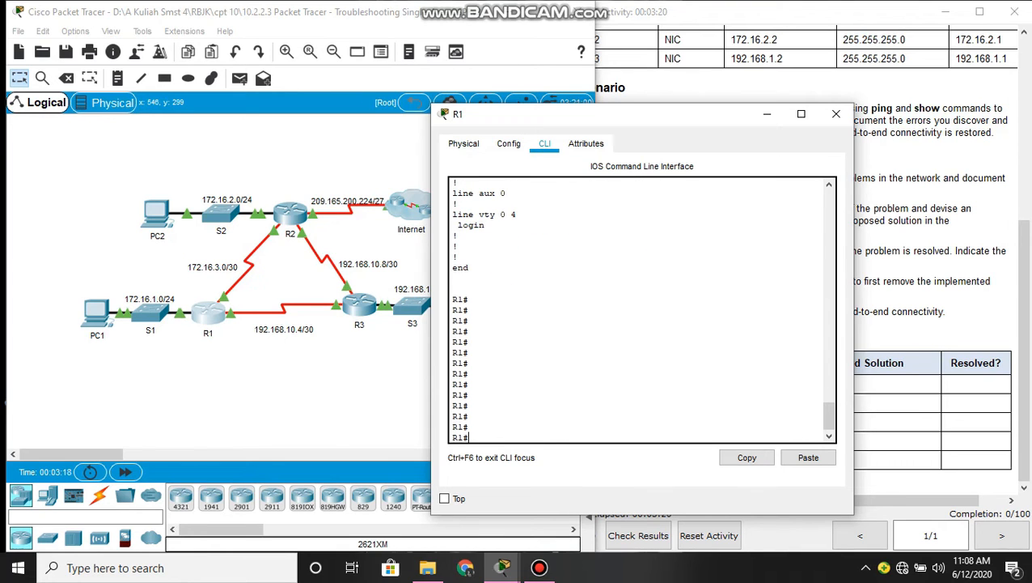
pyautogui.write('conf t')
pyautogui.press('Return')
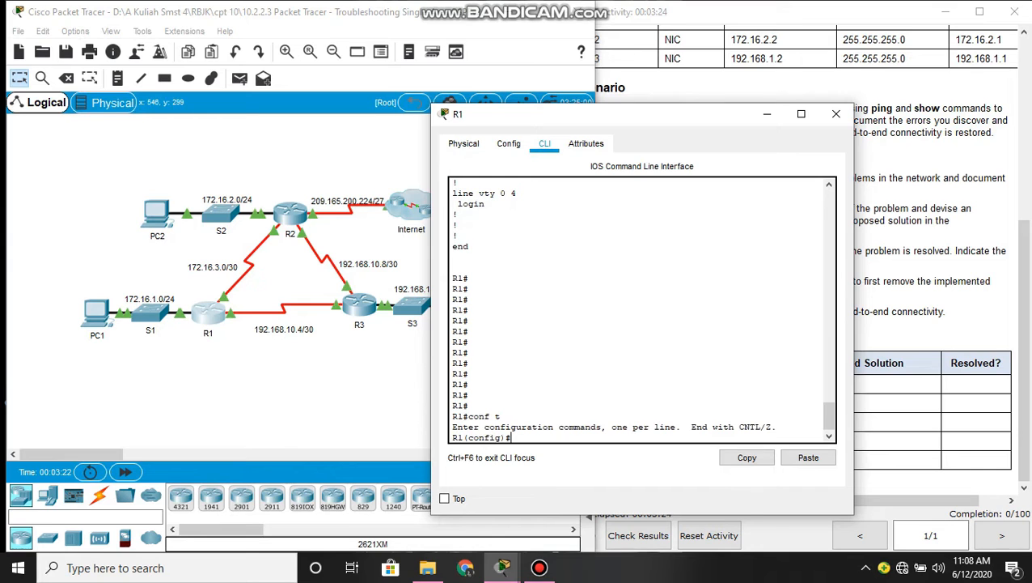
pyautogui.write('routq')
pyautogui.press('BackSpace')
pyautogui.press('Tab')
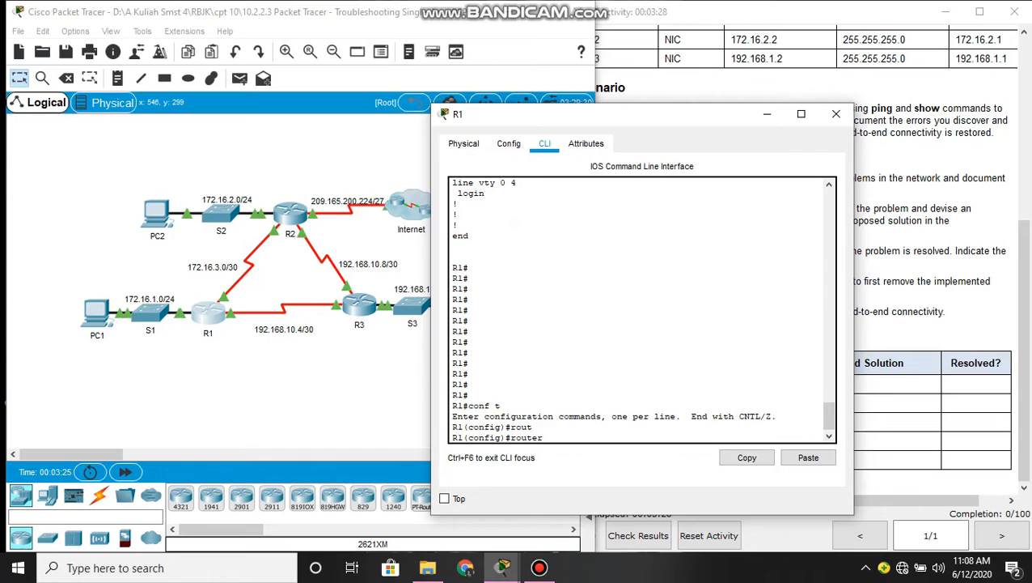
pyautogui.write('osp')
pyautogui.press('Tab')
pyautogui.write('1')
pyautogui.press('Return')
# Try to remove the wrong OSPF network by appending the copied statement to "no network"
pyautogui.write('nfig-router)#n')
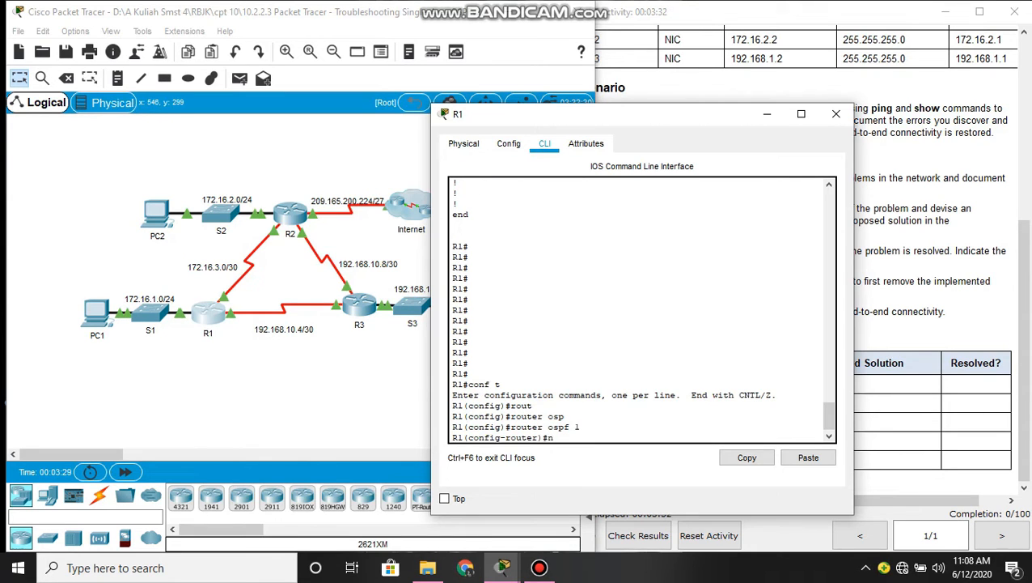
pyautogui.write('o net')
pyautogui.press('Tab')
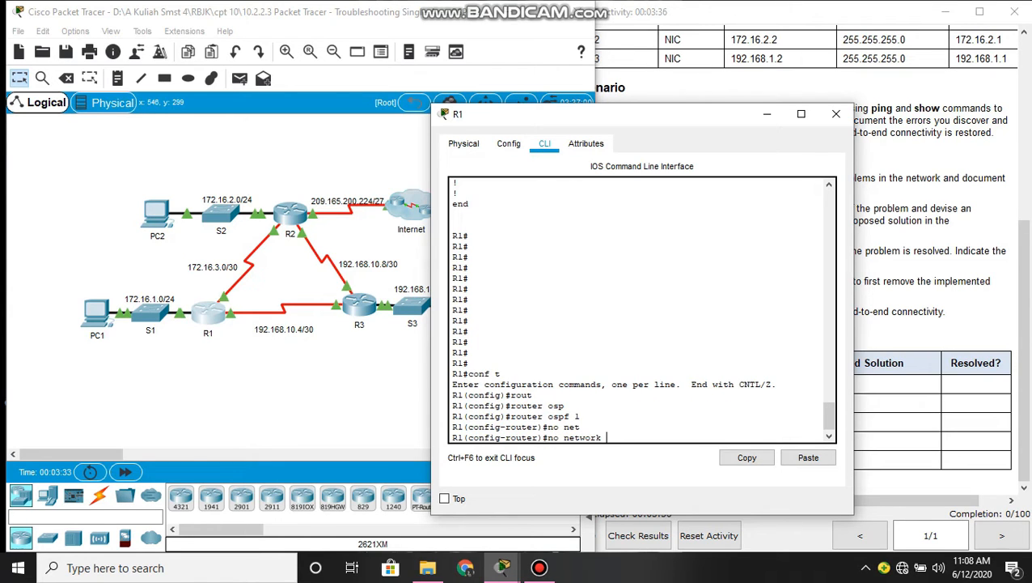
pyautogui.click(808, 457)
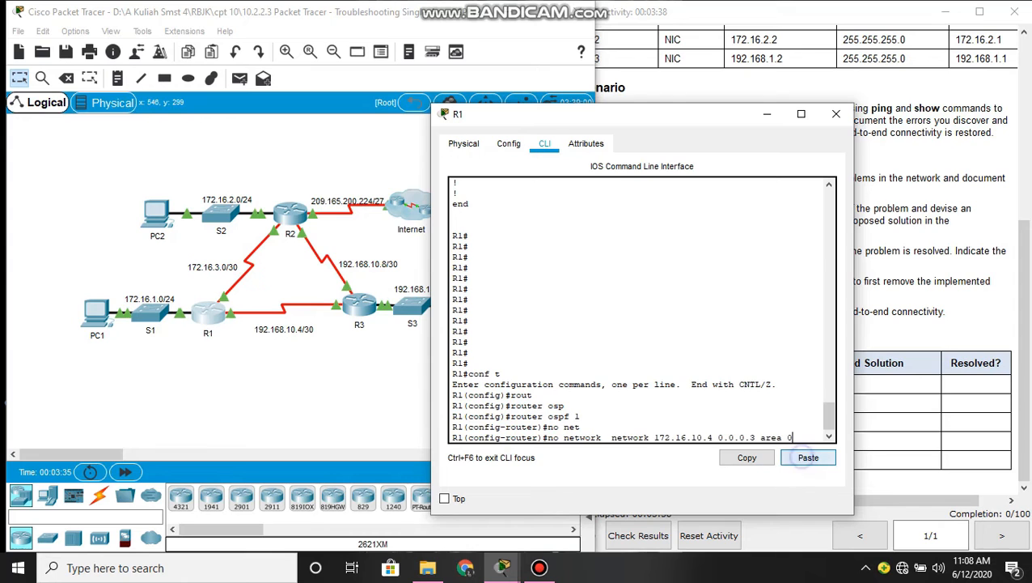
pyautogui.press('Return')
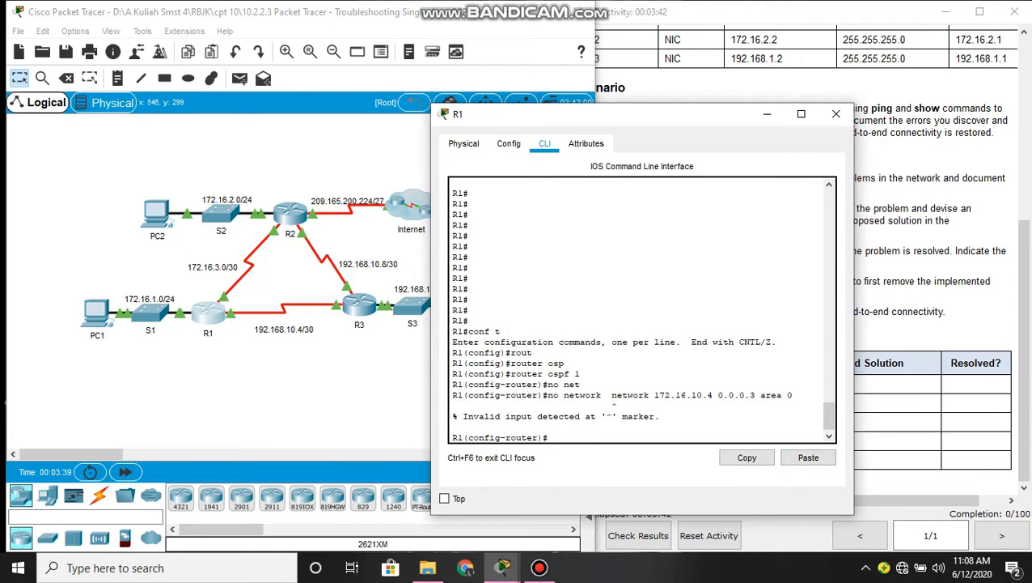
pyautogui.press('Return')
# Remove the wrong OSPF statement with "no network 172.16.10.4 0.0.0.3 area 0", reusing the copied line
pyautogui.write('no')
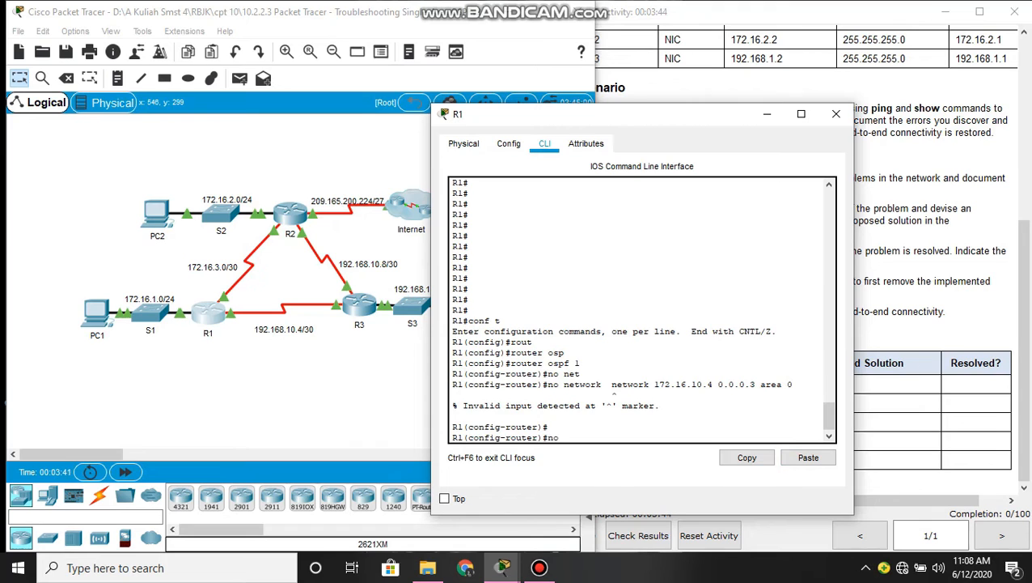
pyautogui.click(808, 457)
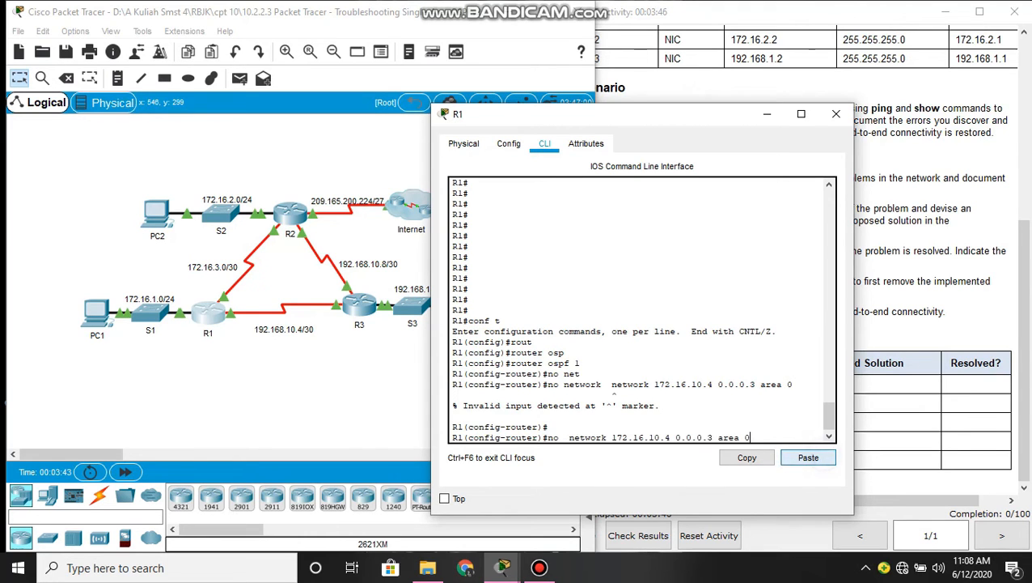
pyautogui.press('BackSpace')
pyautogui.write('0')
pyautogui.press('Return')
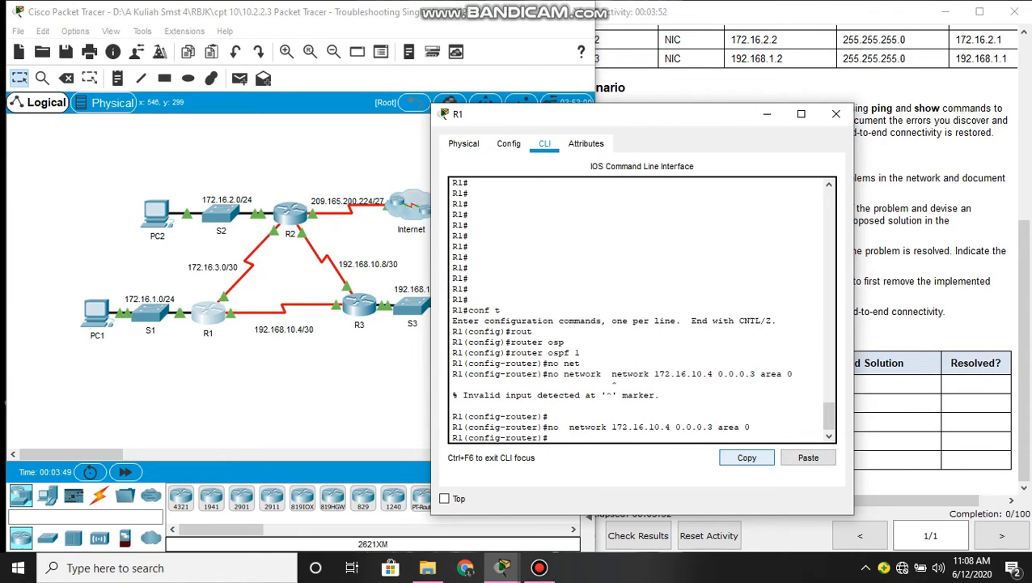
# Add the R1–R3 link to OSPF with "network 192.168.10.4 0.0.0.3 area 0"
pyautogui.write('net')
pyautogui.press('Tab')
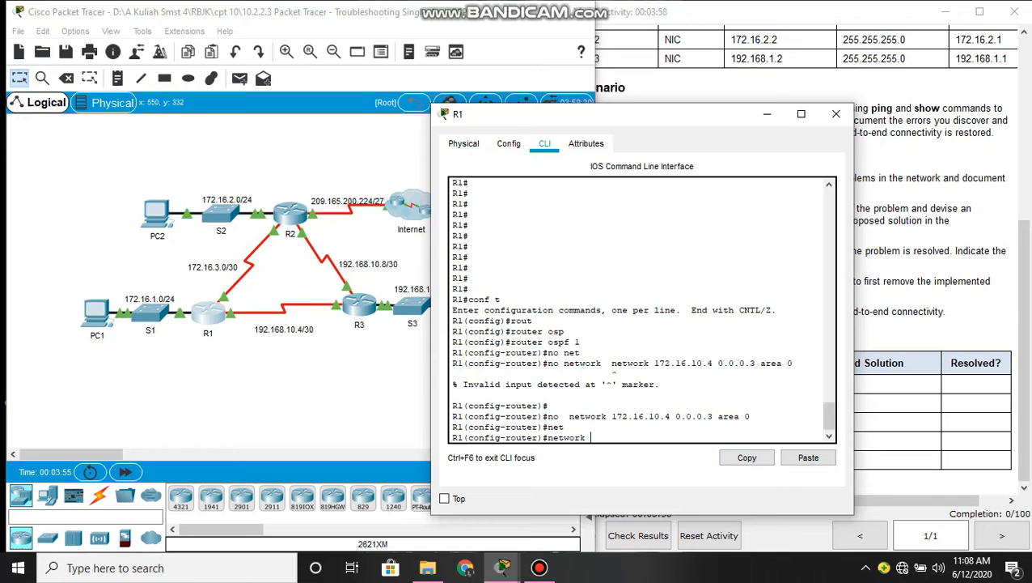
pyautogui.write('192.168.10.4 0.0.0.3 area')
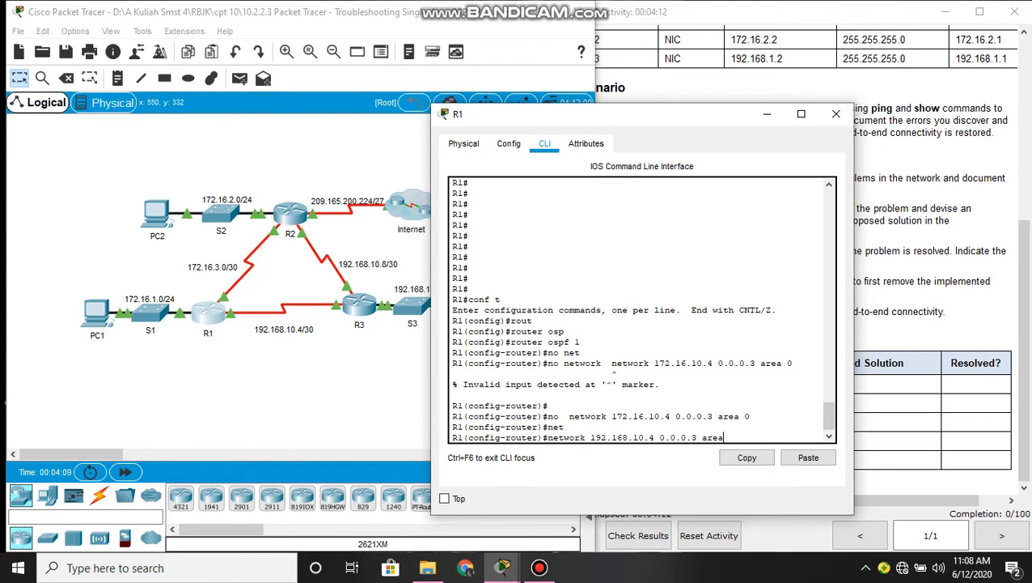
pyautogui.write(' 0')
pyautogui.press('Return')
pyautogui.press('Return')
pyautogui.write('nfig-router)#net')
pyautogui.press('Return')
pyautogui.write('network')
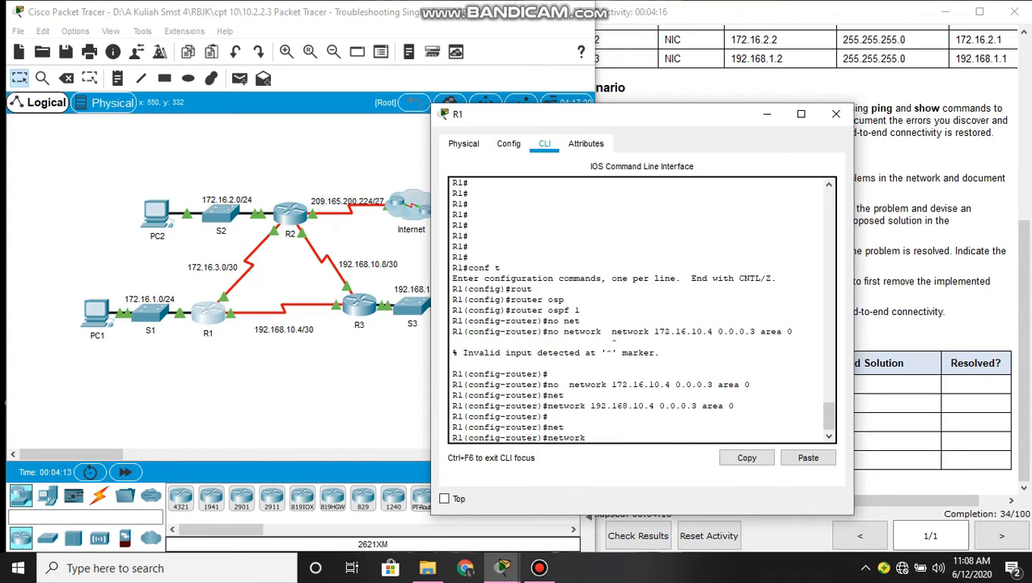
pyautogui.write(' 10.1.')
pyautogui.press('Return')
pyautogui.press('Return')
# Add R1's 10.1.1.1 address to OSPF with wildcard mask 0.0.0.0 in area 0
pyautogui.write('net')
pyautogui.press('Tab')
pyautogui.write('10.1.1.1 0')
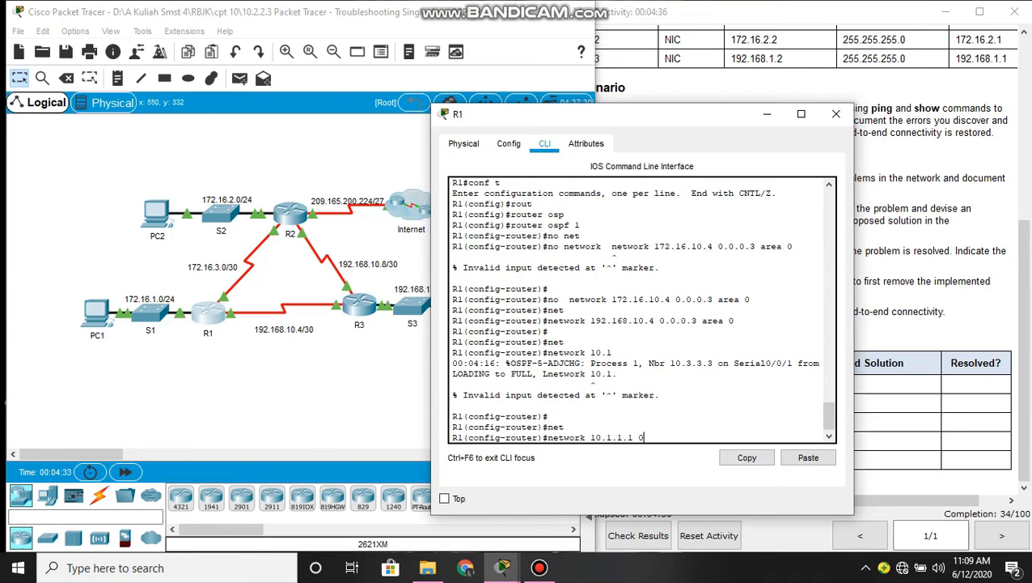
pyautogui.write('.0.0.0 are')
pyautogui.press('Tab')
pyautogui.write('0')
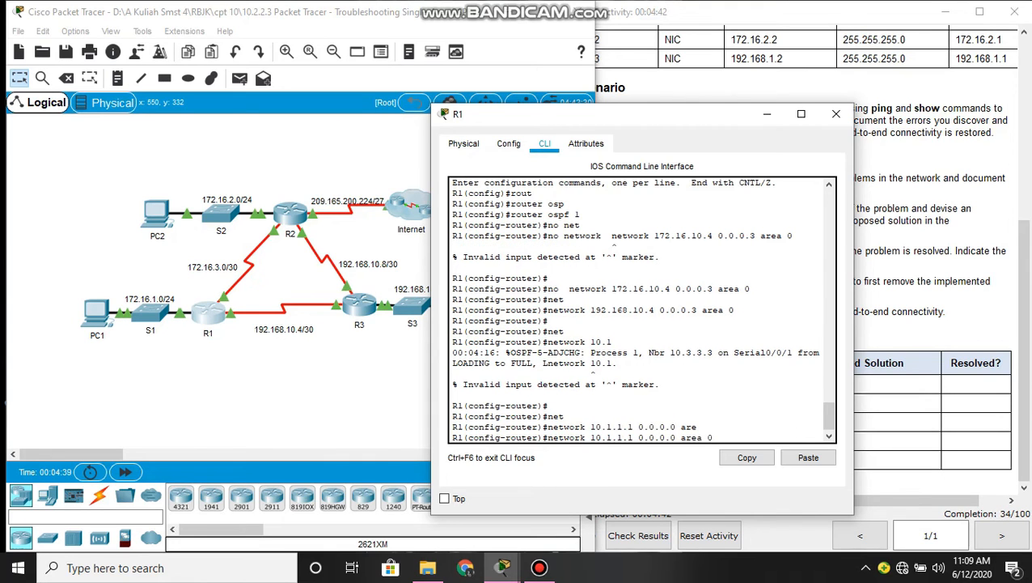
pyautogui.press('Return')
pyautogui.press('Return')
pyautogui.press('Return')
# Leave configuration mode, save R1's configuration with write memory and close the R1 window
pyautogui.write('end')
pyautogui.press('Return')
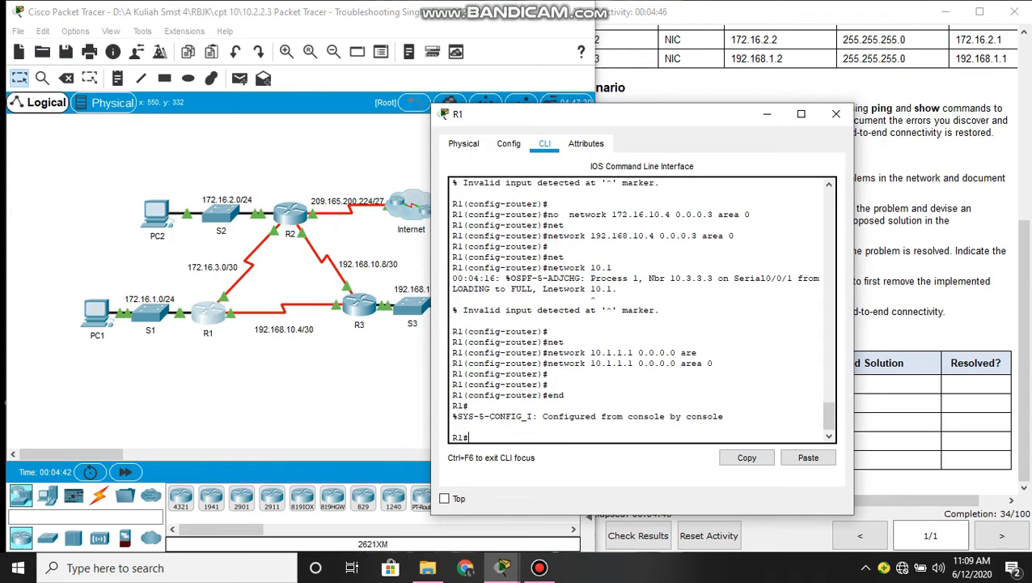
pyautogui.write('wri')
pyautogui.press('Tab')
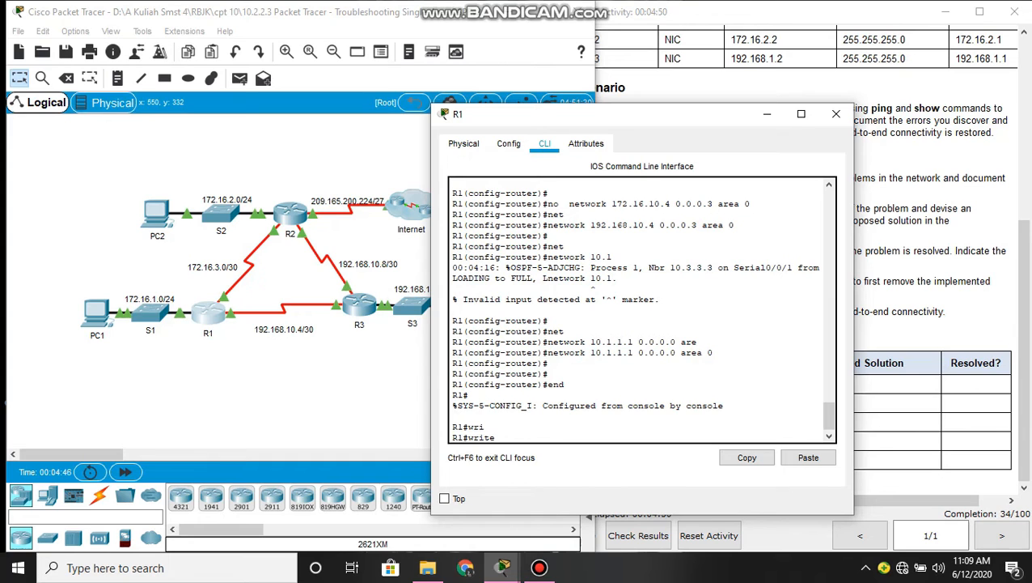
pyautogui.write('m')
pyautogui.press('Tab')
pyautogui.press('Return')
pyautogui.press('Return')
pyautogui.press('Return')
pyautogui.press('Return')
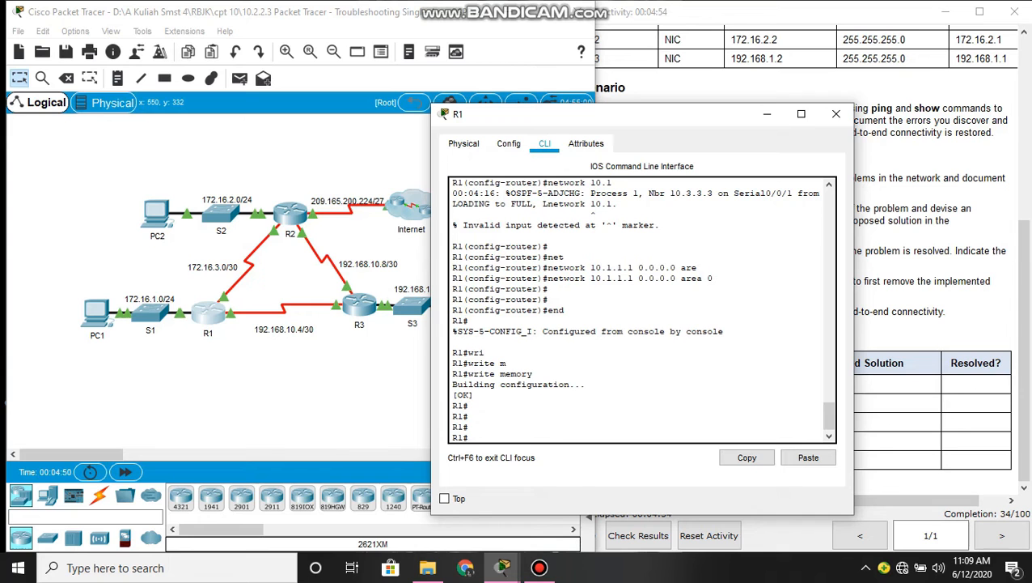
pyautogui.click(835, 114)
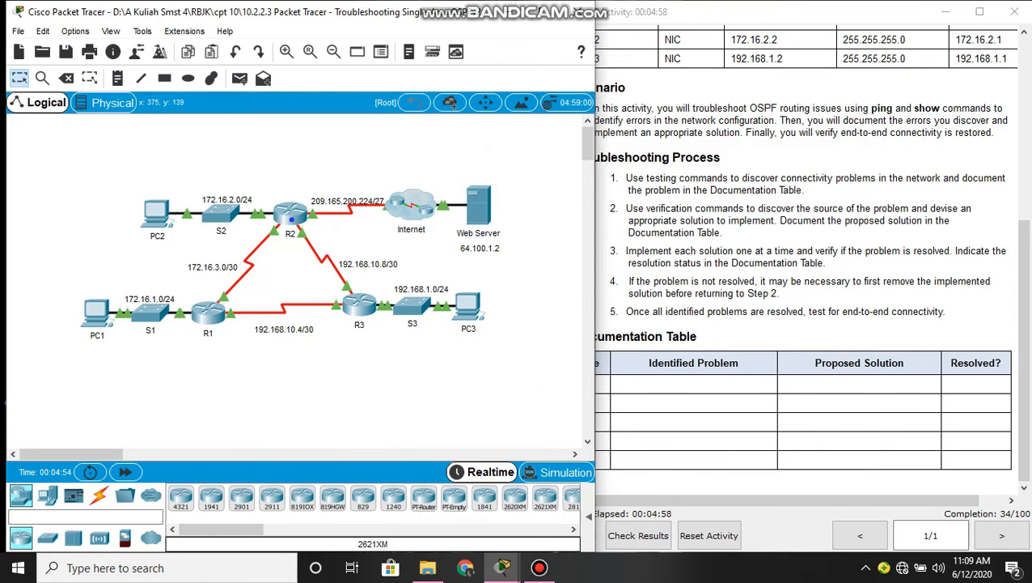
# Open router R2's command line and bring up its prompt
pyautogui.click(292, 217)
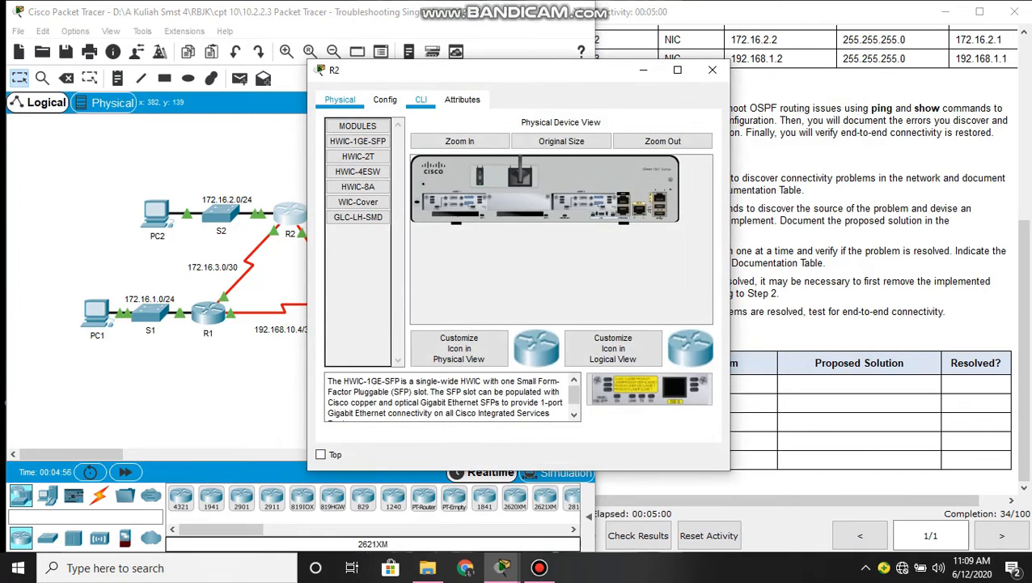
pyautogui.click(420, 99)
pyautogui.press('Return')
pyautogui.press('Return')
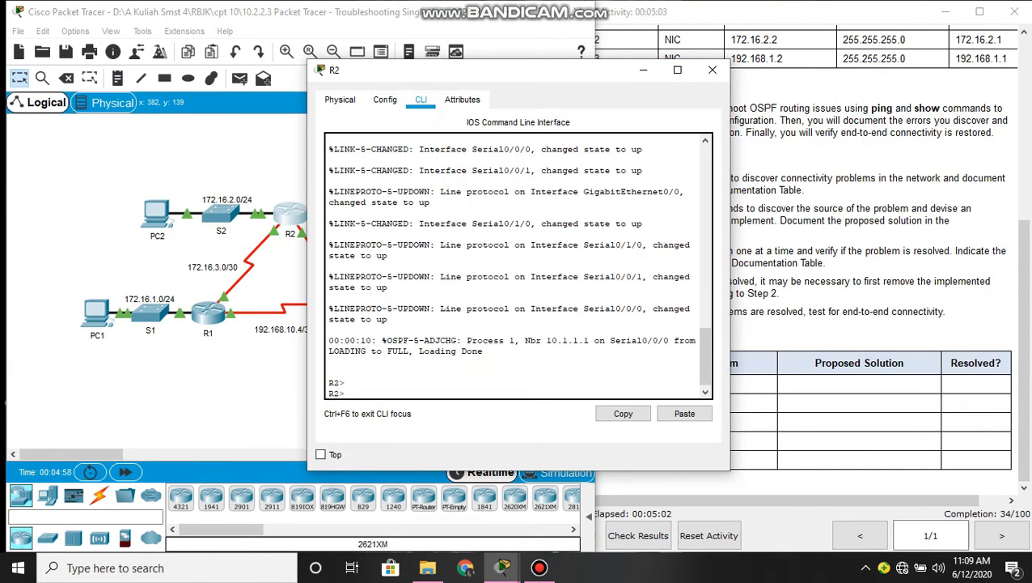
# Enter privileged EXEC mode on R2 and display its running configuration
pyautogui.write('ena')
pyautogui.press('Return')
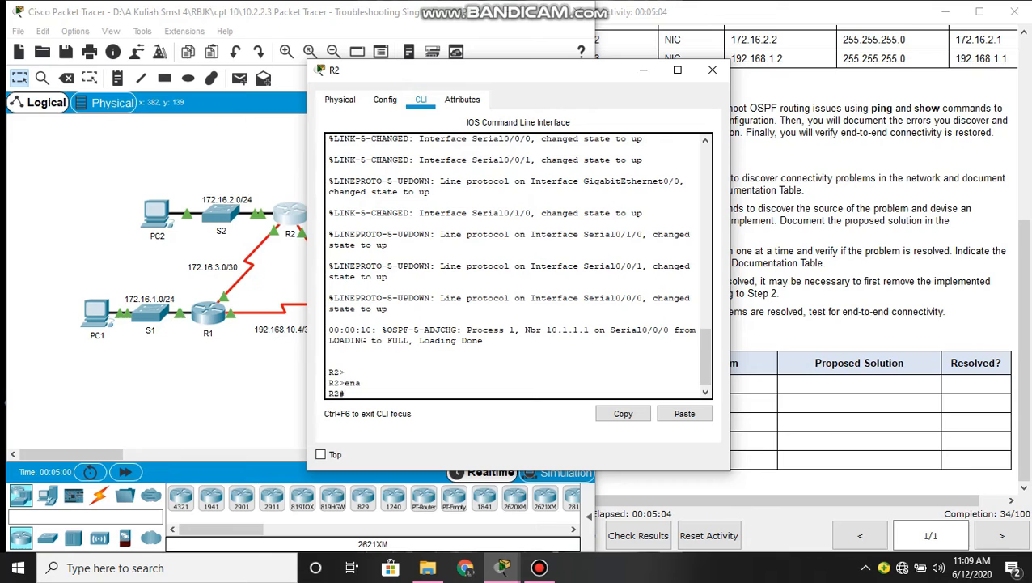
pyautogui.write('sh')
pyautogui.press('Tab')
pyautogui.write('ru')
pyautogui.press('Tab')
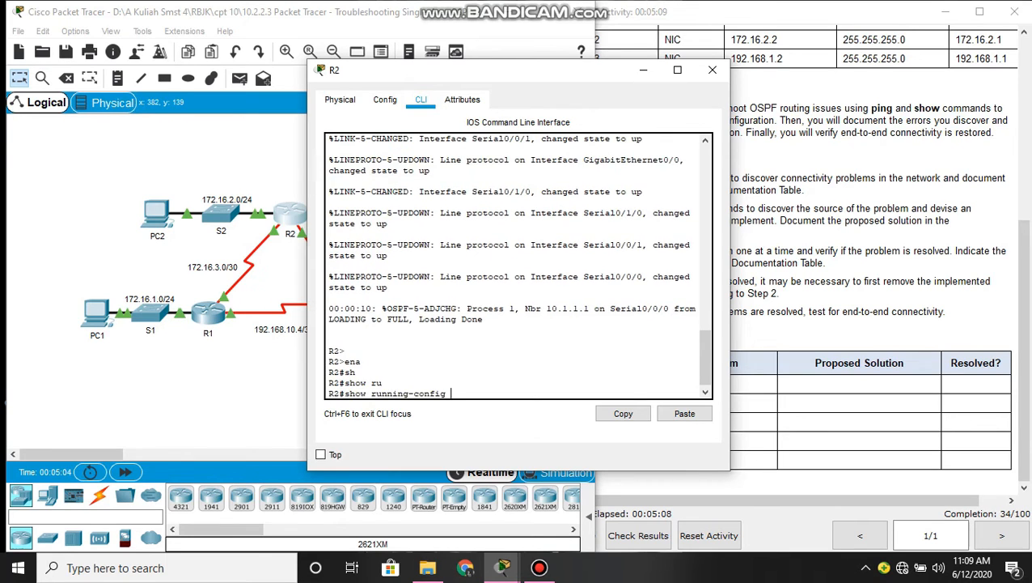
pyautogui.press('Return')
# Page through R2's running configuration down to the router ospf 1 section
pyautogui.press('Return')
pyautogui.press('Return')
pyautogui.press('Return')
pyautogui.press('Return')
pyautogui.press('Return')
pyautogui.press('Return')
pyautogui.press('Return')
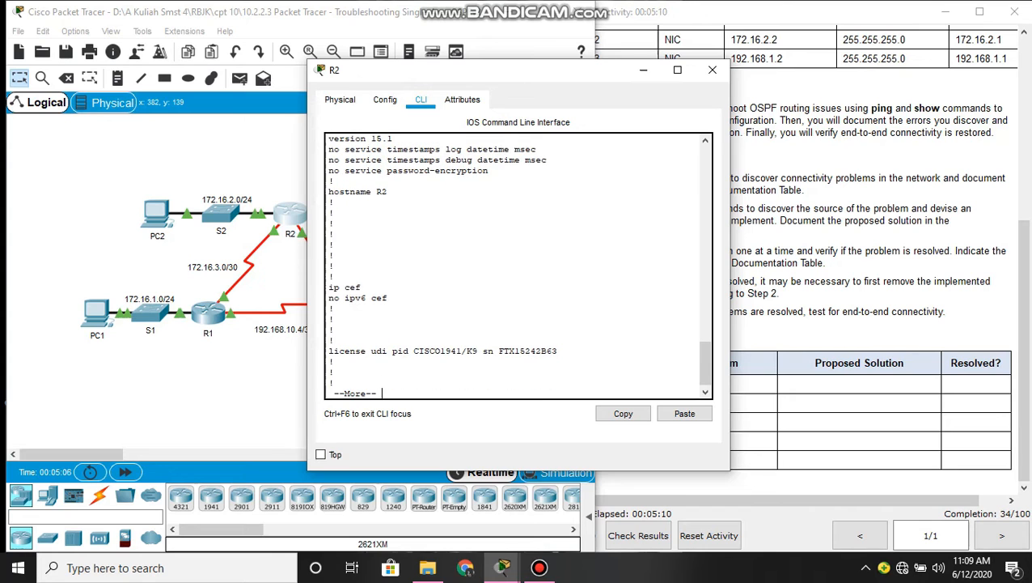
pyautogui.press('Return')
pyautogui.press('Return')
pyautogui.press('Return')
pyautogui.press('Return')
pyautogui.press('Return')
pyautogui.press('Return')
pyautogui.press('Return')
pyautogui.press('Return')
pyautogui.press('Return')
pyautogui.press('Return')
pyautogui.press('Return')
pyautogui.press('Return')
pyautogui.press('Return')
pyautogui.press('Return')
pyautogui.press('Return')
pyautogui.press('Return')
pyautogui.press('Return')
pyautogui.press('Return')
pyautogui.press('Return')
pyautogui.press('Return')
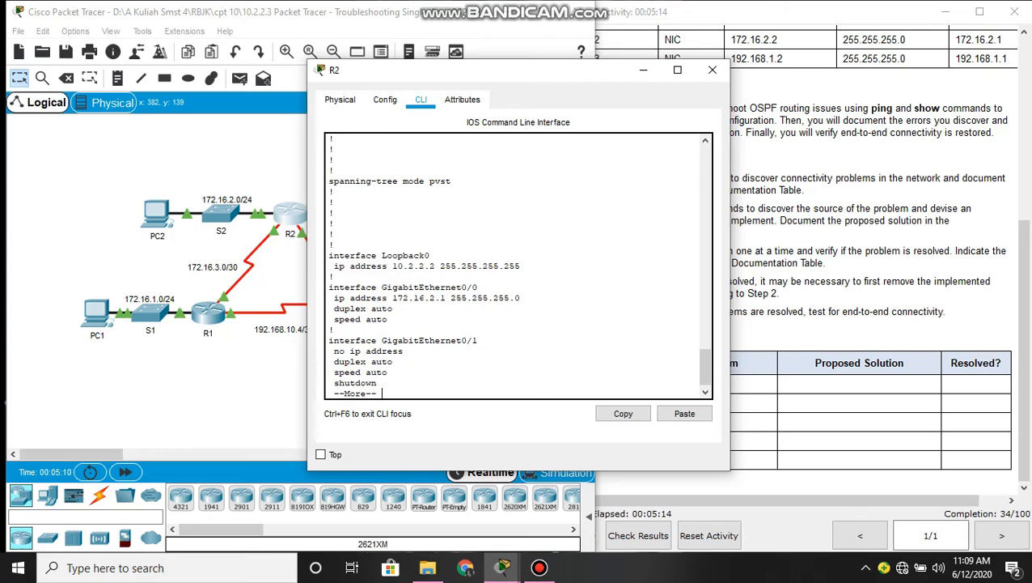
pyautogui.press('Return')
pyautogui.press('Return')
pyautogui.press('Return')
pyautogui.press('Return')
pyautogui.press('Return')
pyautogui.press('Return')
pyautogui.press('Return')
pyautogui.press('Return')
pyautogui.press('Return')
pyautogui.press('Return')
pyautogui.press('Return')
pyautogui.press('Return')
pyautogui.press('Return')
pyautogui.press('Return')
pyautogui.press('Return')
pyautogui.press('Return')
pyautogui.press('Return')
pyautogui.press('Return')
pyautogui.press('Return')
pyautogui.press('Return')
pyautogui.press('Return')
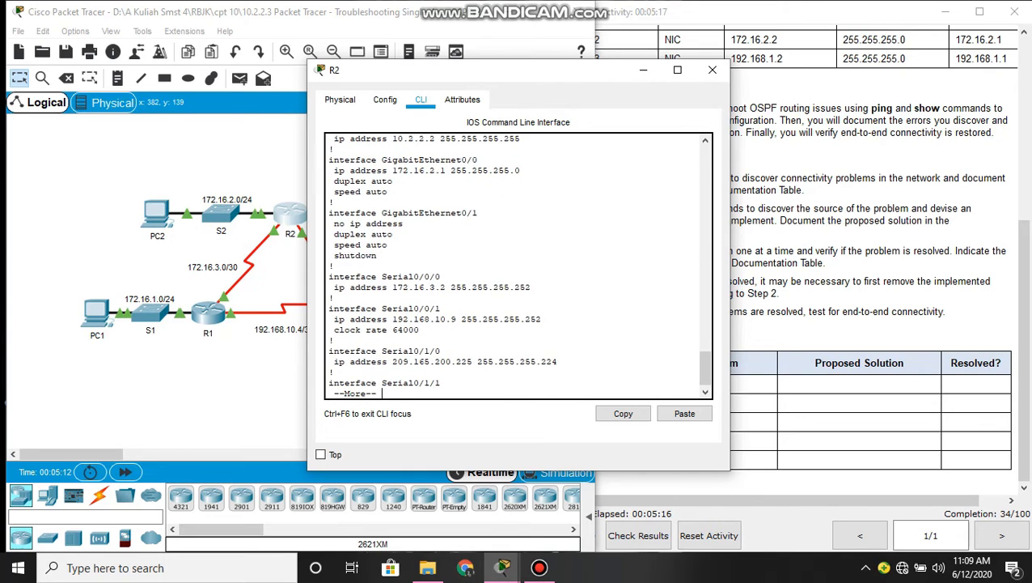
pyautogui.press('Return')
pyautogui.press('Return')
pyautogui.press('Return')
pyautogui.press('Return')
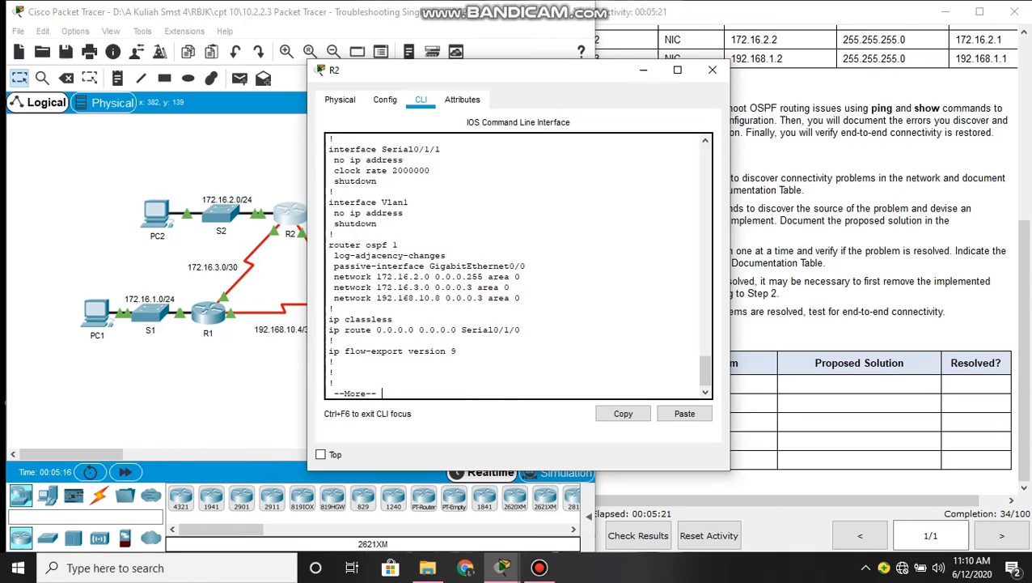
# Move the R2 window clear of the topology and compare R2's OSPF network statements with its connected links
pyautogui.scroll(3, 518, 263)
pyautogui.scroll(-2, 518, 264)
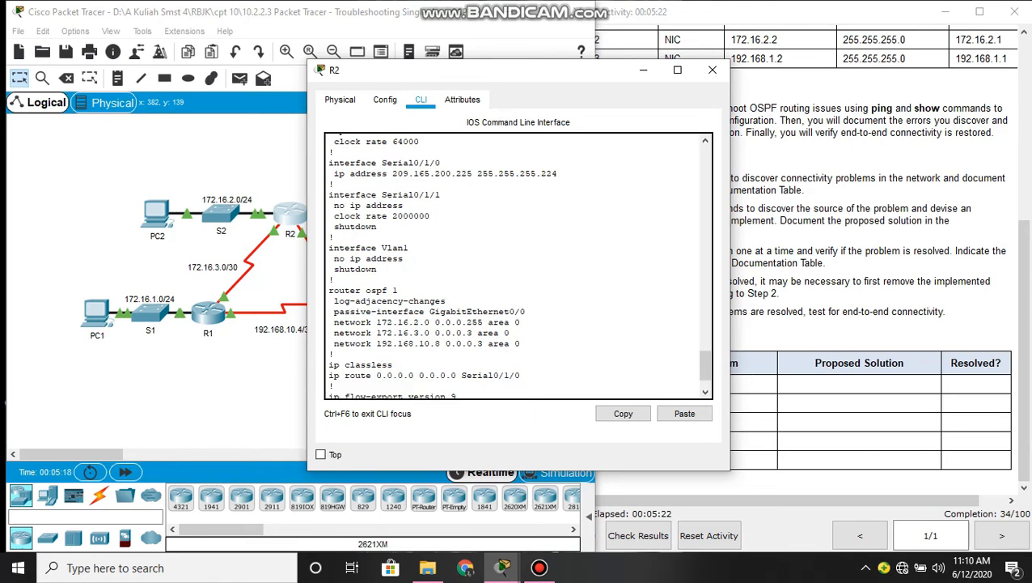
pyautogui.moveTo(500, 68); pyautogui.dragTo(673, 77)
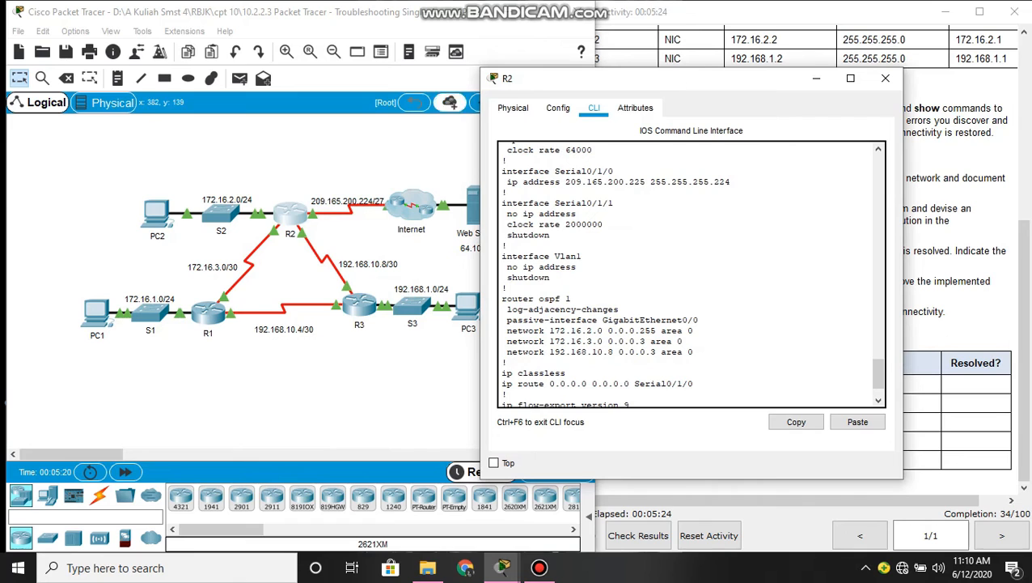
pyautogui.moveTo(508, 330); pyautogui.dragTo(510, 362)
pyautogui.click(648, 308)
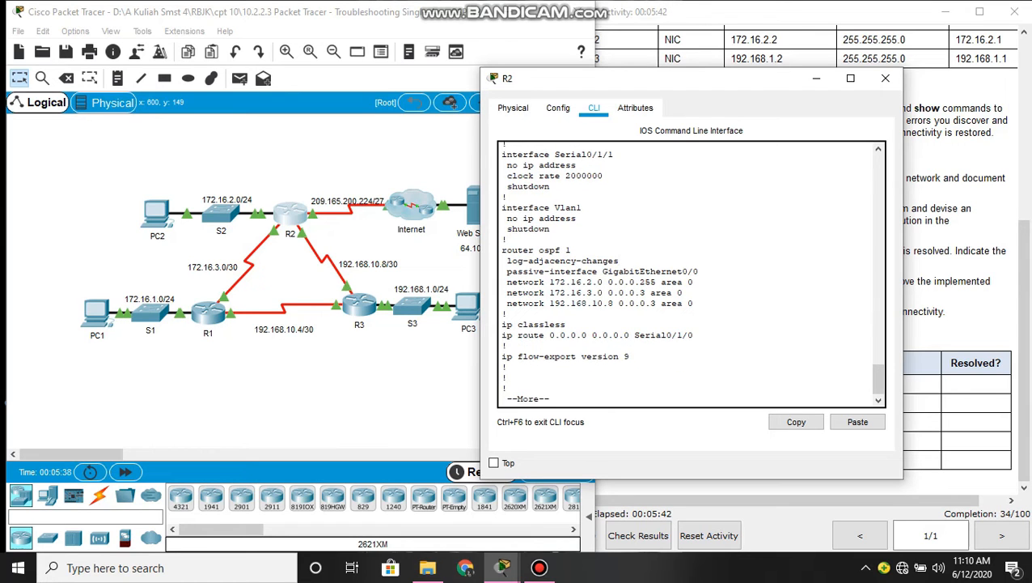
# Page through the rest of R2's running configuration and return to the privileged prompt
pyautogui.click(568, 384)
pyautogui.press('Return')
pyautogui.press('Return')
pyautogui.press('Return')
pyautogui.press('Return')
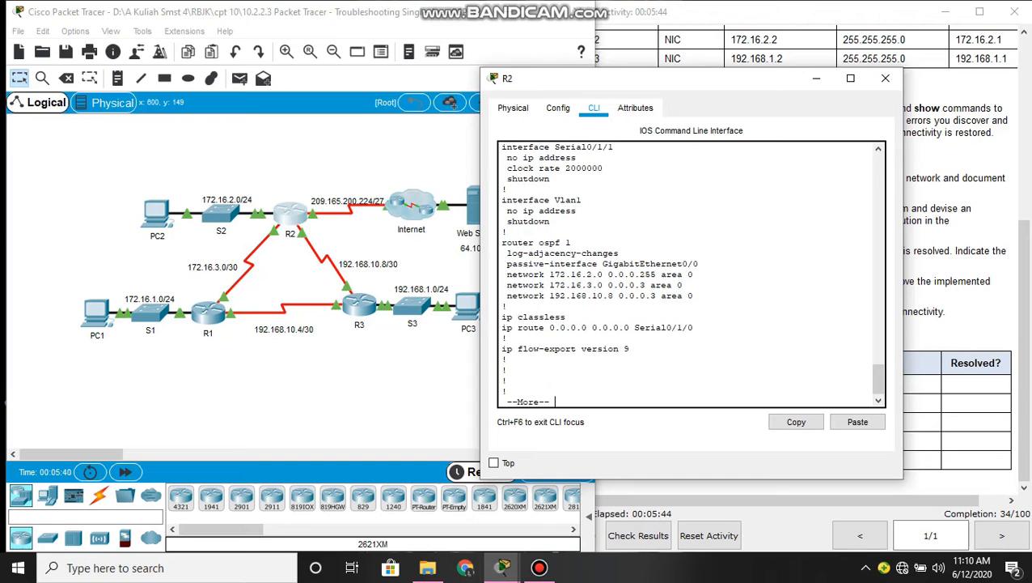
pyautogui.press('Return')
pyautogui.press('Return')
pyautogui.press('Return')
pyautogui.press('Return')
pyautogui.press('Return')
pyautogui.press('Return')
pyautogui.press('Return')
pyautogui.press('Return')
pyautogui.press('Return')
pyautogui.press('Return')
pyautogui.press('Return')
pyautogui.press('Return')
pyautogui.press('Return')
pyautogui.press('Return')
pyautogui.press('Return')
pyautogui.press('Return')
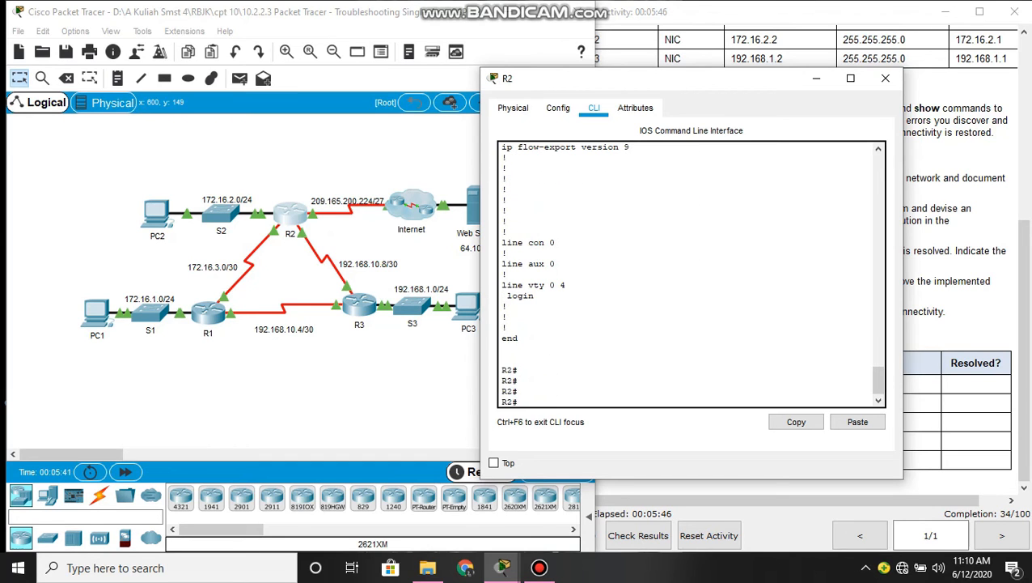
# Display R2's full IP routing table and examine its OSPF, connected and default routes
pyautogui.write('sho')
pyautogui.press('Tab')
pyautogui.write('ip rou')
pyautogui.press('Tab')
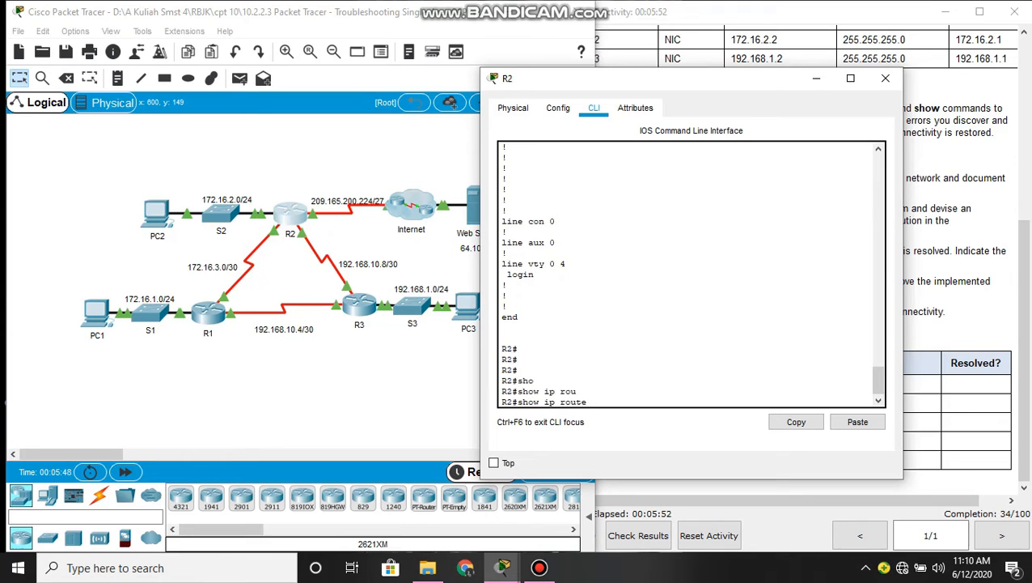
pyautogui.press('Return')
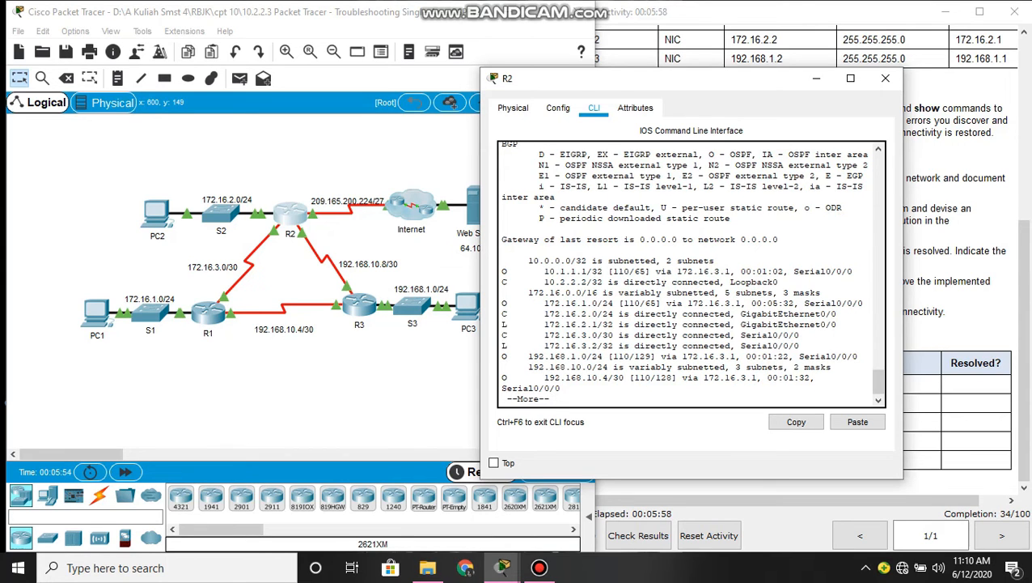
pyautogui.press('Return')
pyautogui.press('Return')
pyautogui.press('Return')
pyautogui.press('Return')
pyautogui.press('Return')
pyautogui.press('Return')
pyautogui.press('Return')
pyautogui.press('Return')
pyautogui.press('Return')
pyautogui.press('Return')
pyautogui.press('Return')
pyautogui.press('Return')
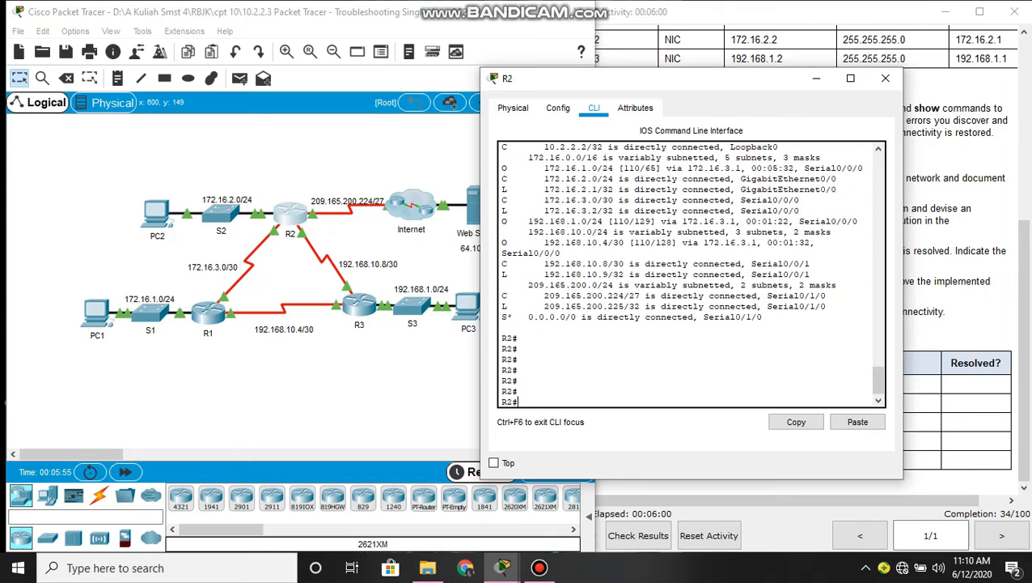
pyautogui.scroll(1, 691, 275)
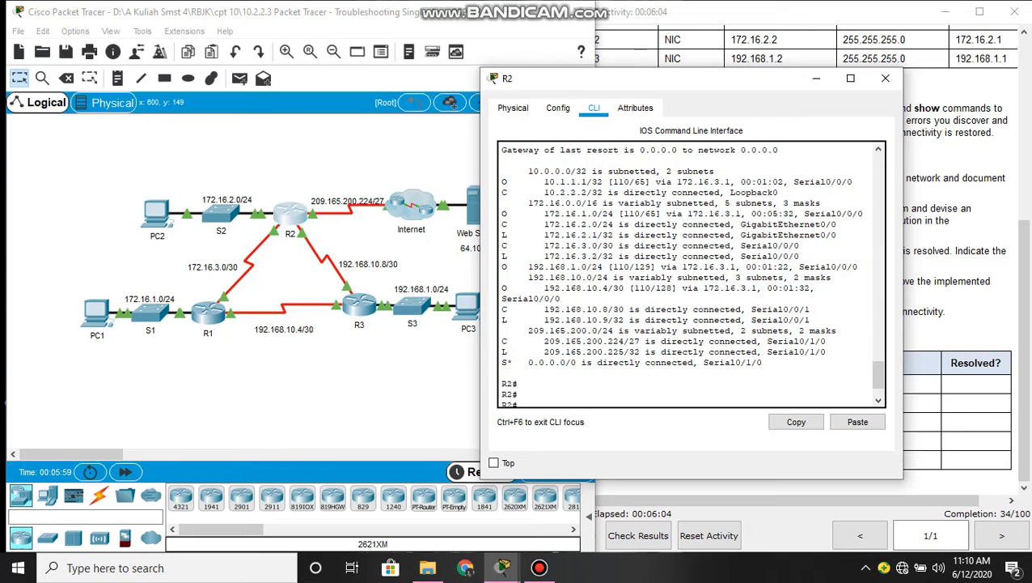
pyautogui.scroll(1, 692, 275)
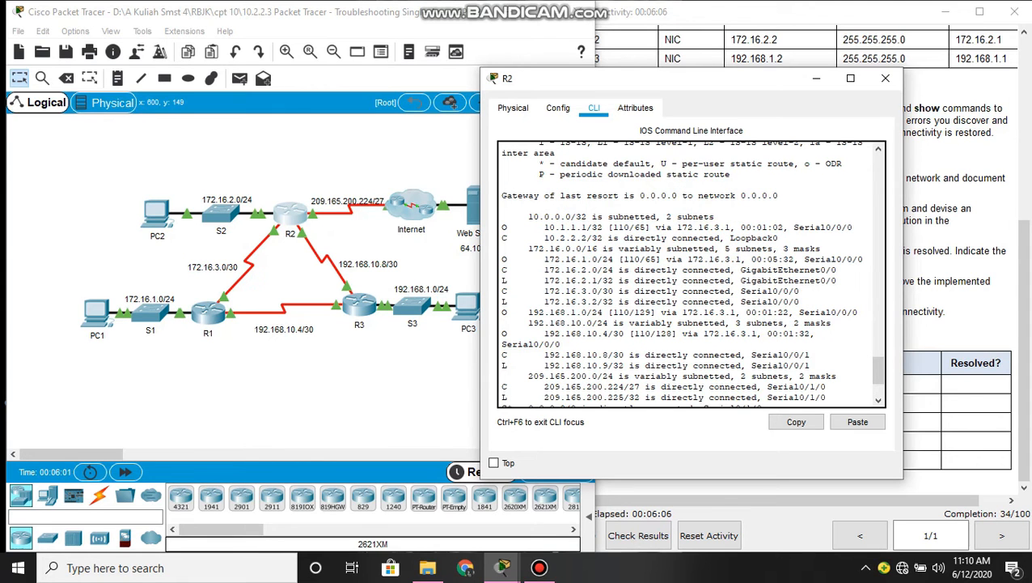
pyautogui.scroll(1, 691, 275)
pyautogui.scroll(-5, 692, 275)
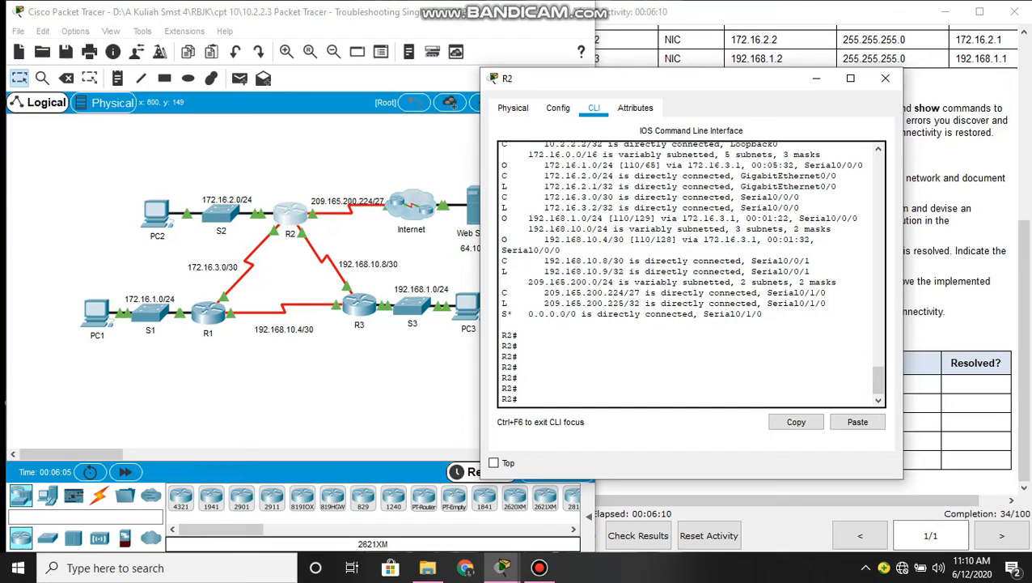
# Enter global configuration mode on R2 and open the configuration of OSPF process 1
pyautogui.write('cor')
pyautogui.write('f t')
pyautogui.press('Return')
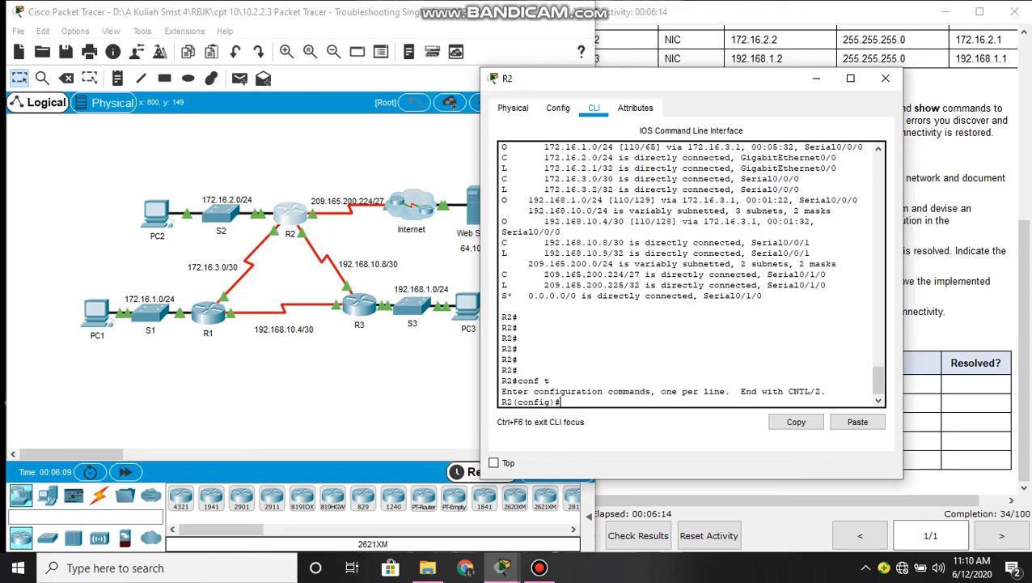
pyautogui.press('Return')
pyautogui.write('rou')
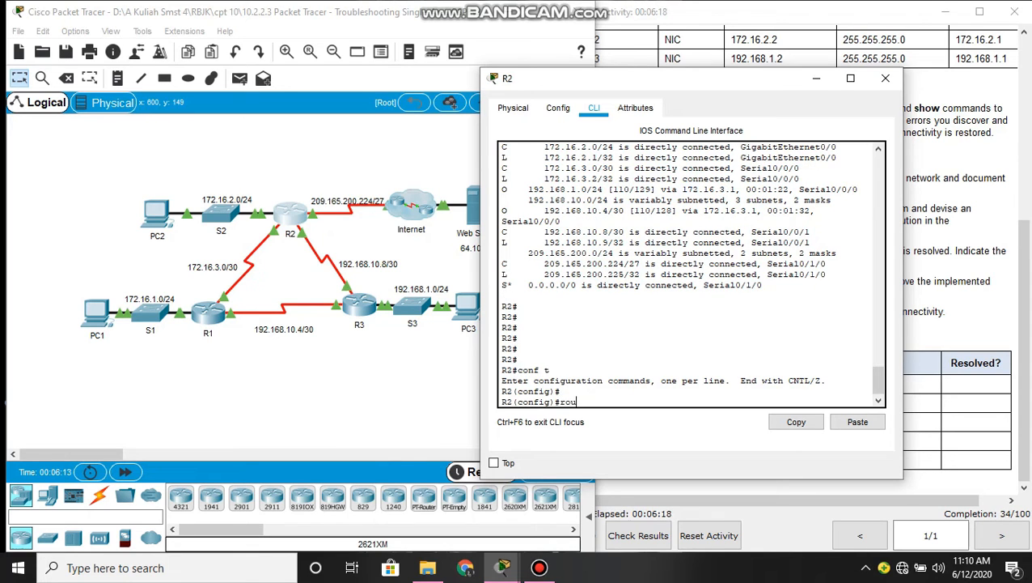
pyautogui.press('Tab')
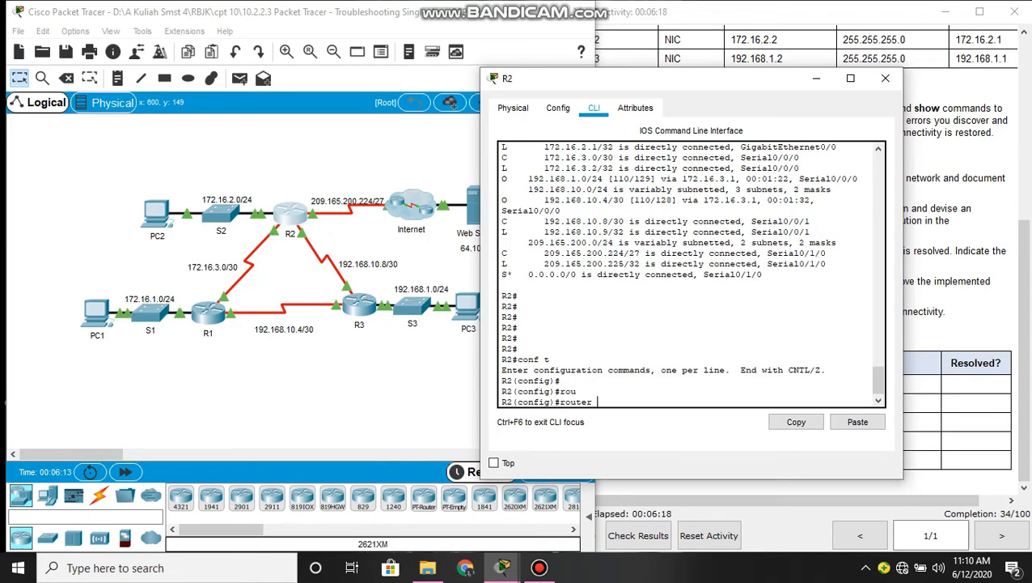
pyautogui.write('os')
pyautogui.press('Tab')
pyautogui.write('1')
pyautogui.press('Return')
# Add R2's loopback address to OSPF with "network 10.2.2.2 0.0.0.0 area 0"
pyautogui.write('net')
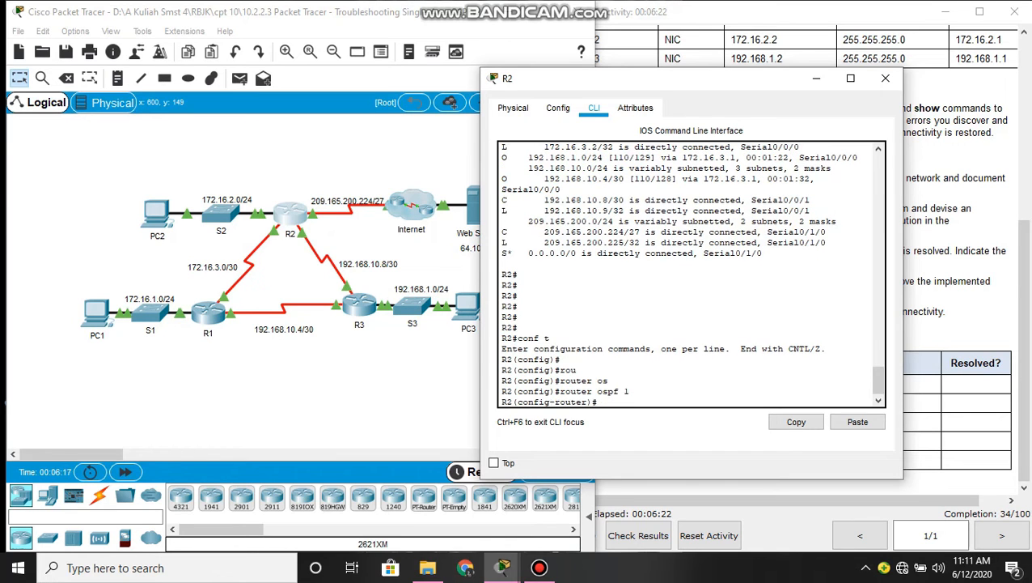
pyautogui.press('Tab')
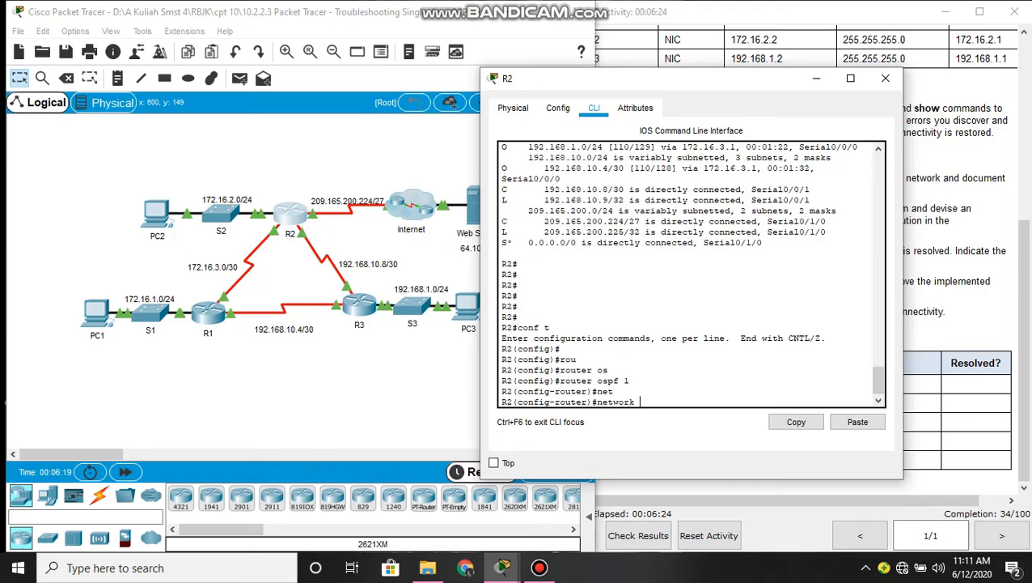
pyautogui.write('10.2.2.2')
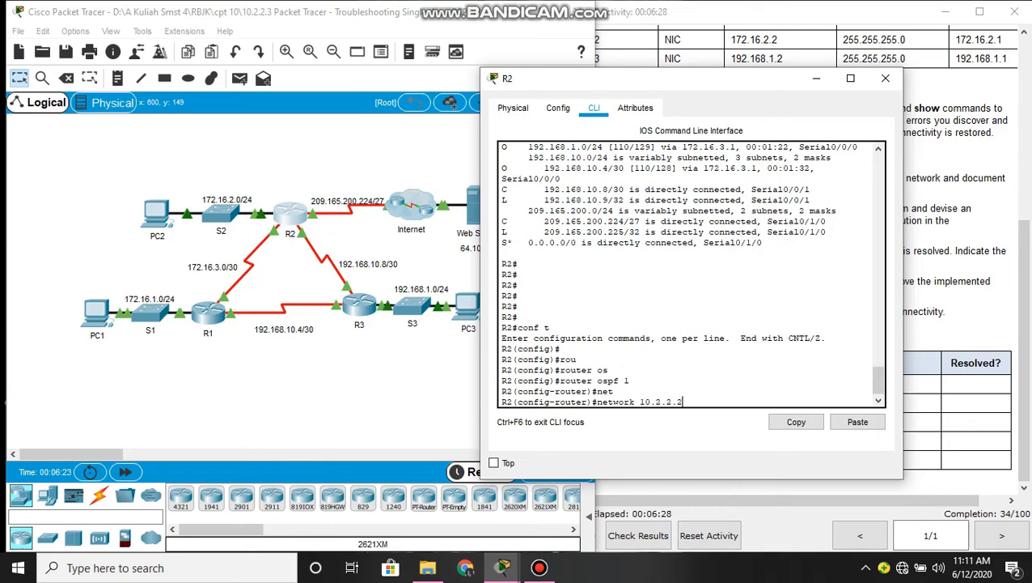
pyautogui.write(' 0.0.0.0 are')
pyautogui.press('Tab')
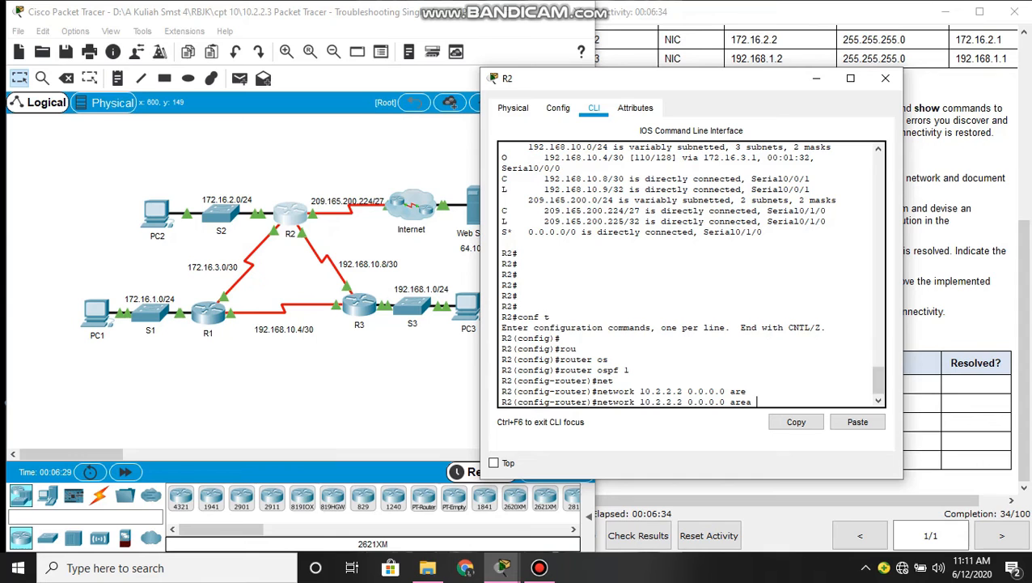
pyautogui.write('0')
pyautogui.press('Return')
pyautogui.press('Return')
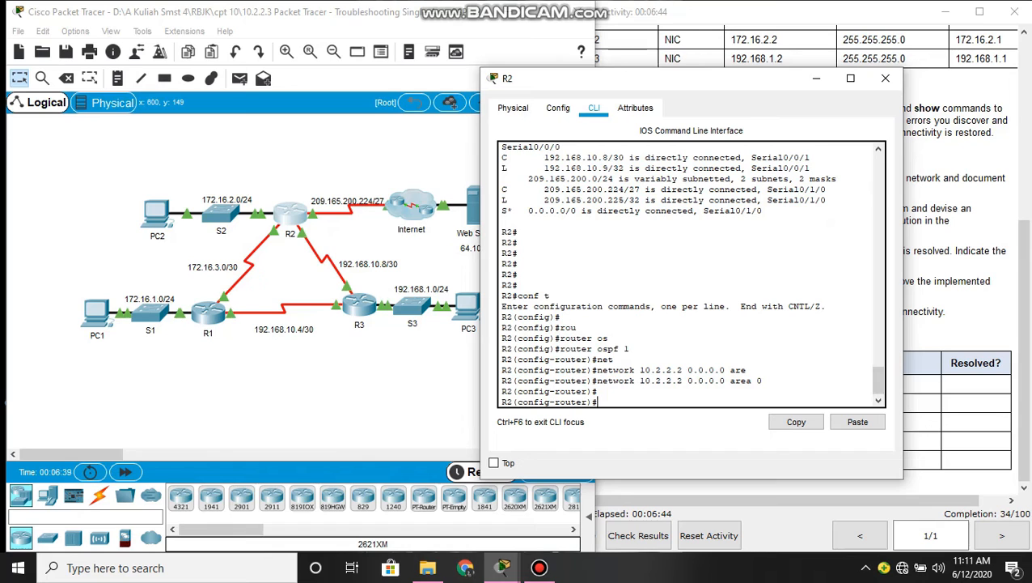
# Advertise R2's default route through OSPF with "default-information originate"
pyautogui.write('de')
pyautogui.press('Tab')
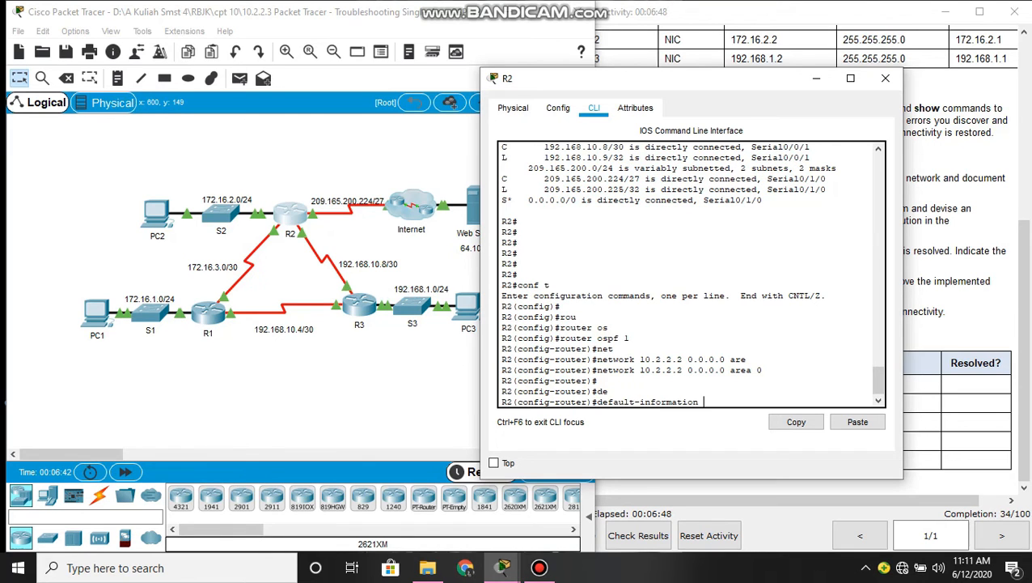
pyautogui.write('o')
pyautogui.press('Tab')
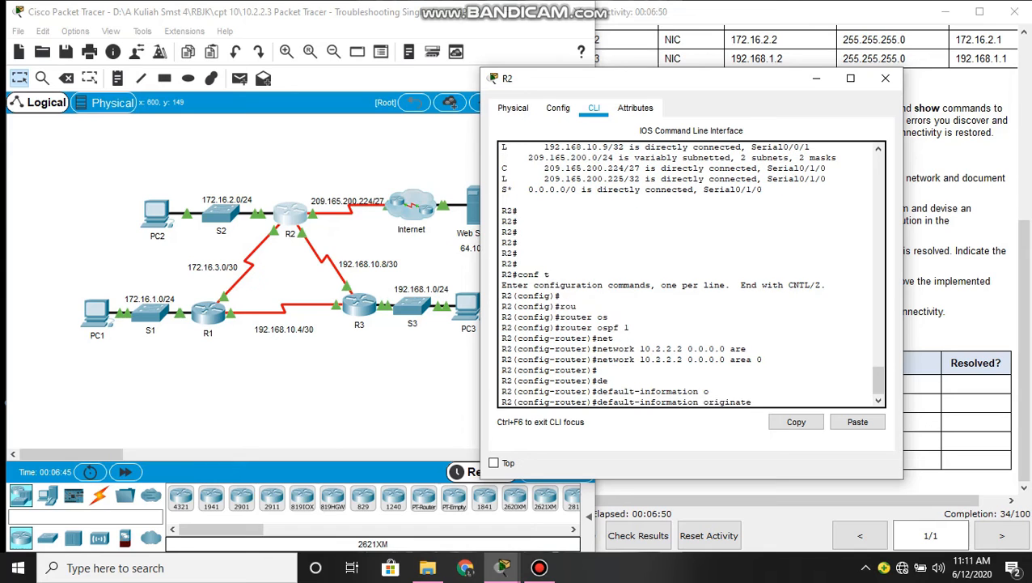
pyautogui.press('Return')
# Leave configuration mode, save R2's configuration with write memory and close the R2 window
pyautogui.write('end')
pyautogui.press('Return')
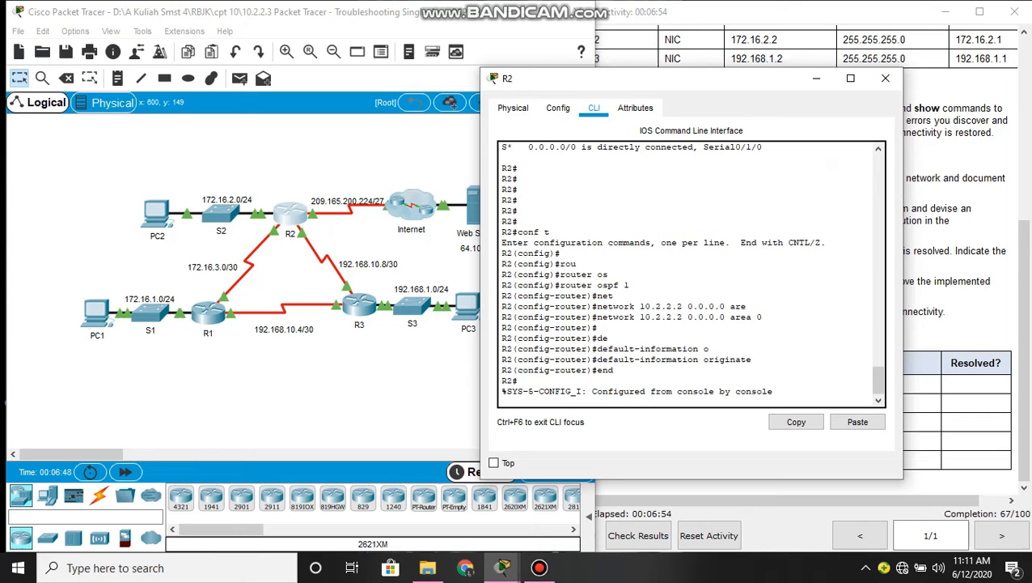
pyautogui.press('Return')
pyautogui.write('wr')
pyautogui.press('Tab')
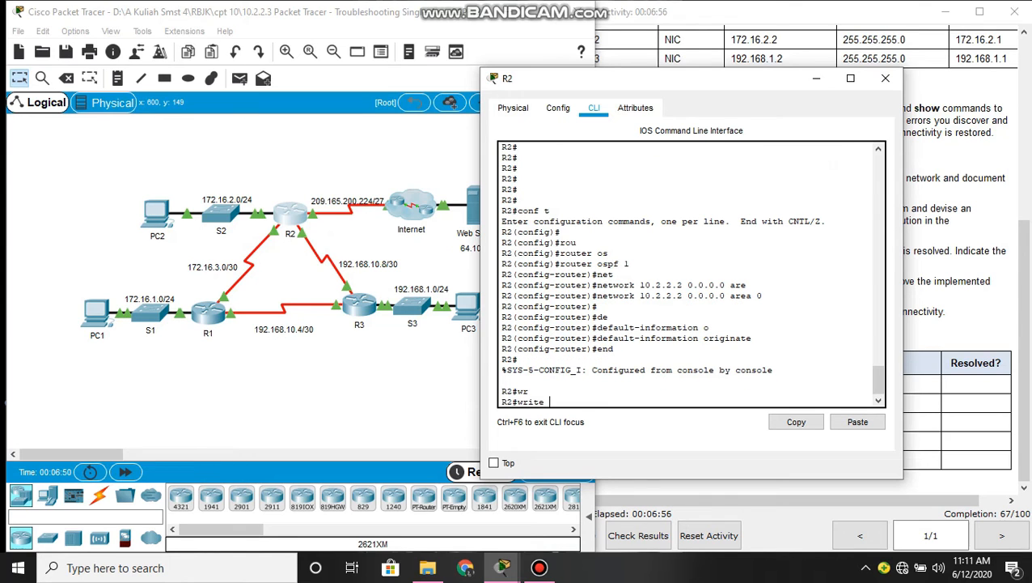
pyautogui.write('mem')
pyautogui.press('Return')
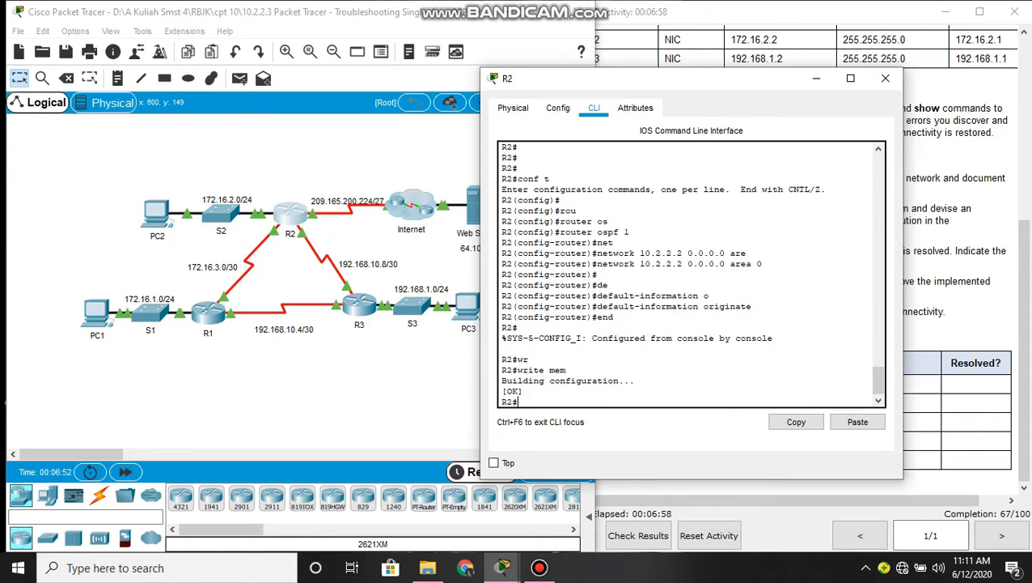
pyautogui.press('Return')
pyautogui.press('Return')
pyautogui.press('Return')
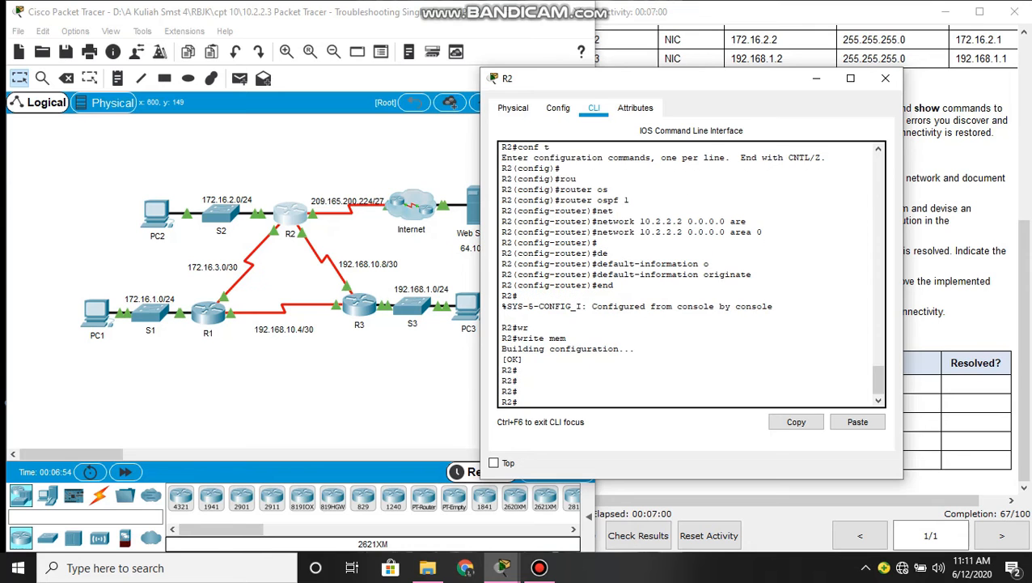
pyautogui.click(885, 78)
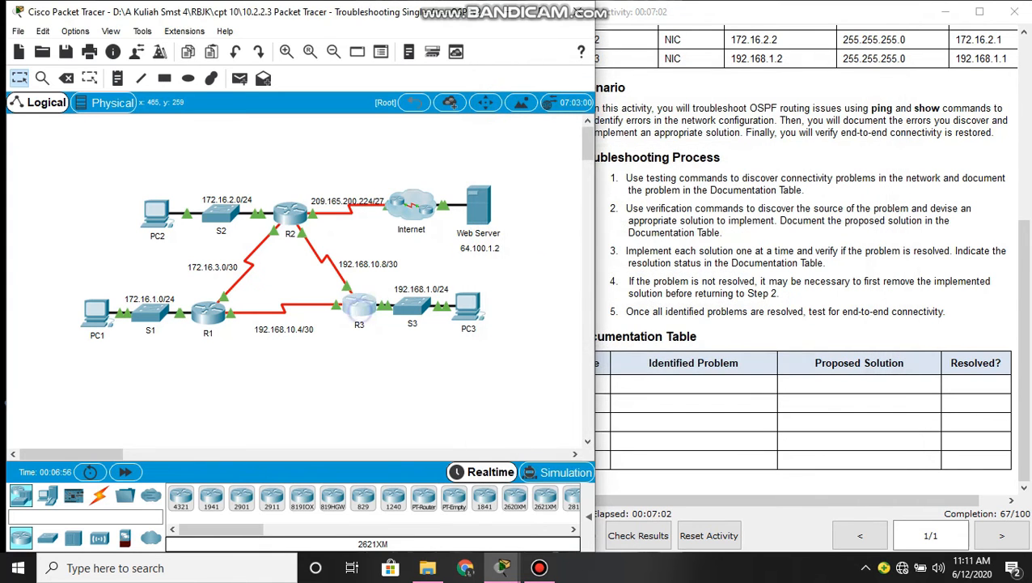
# Open router R3's command line and enter privileged EXEC mode
pyautogui.click(359, 306)
pyautogui.click(421, 99)
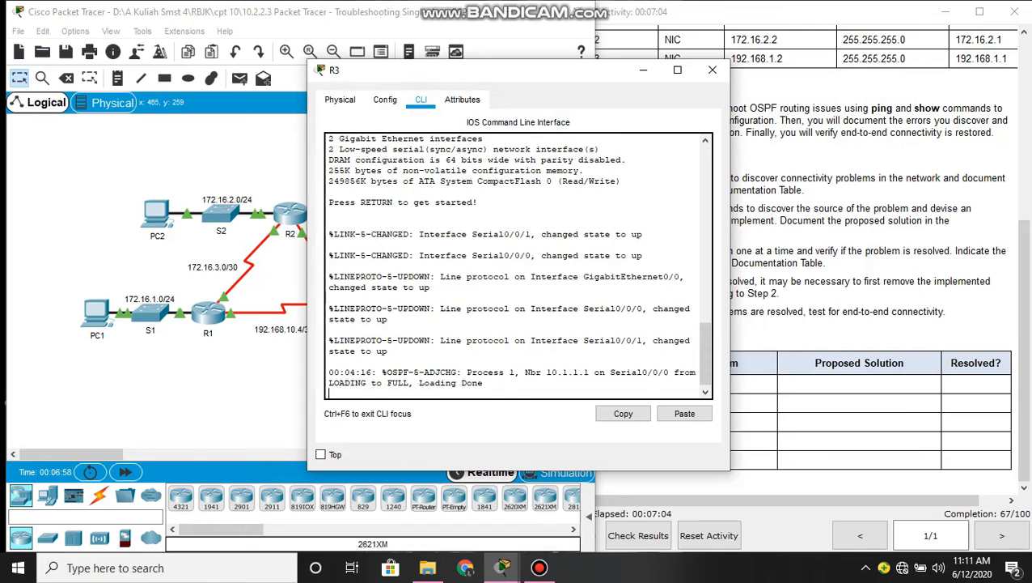
pyautogui.press('Return')
pyautogui.press('Return')
pyautogui.write('en')
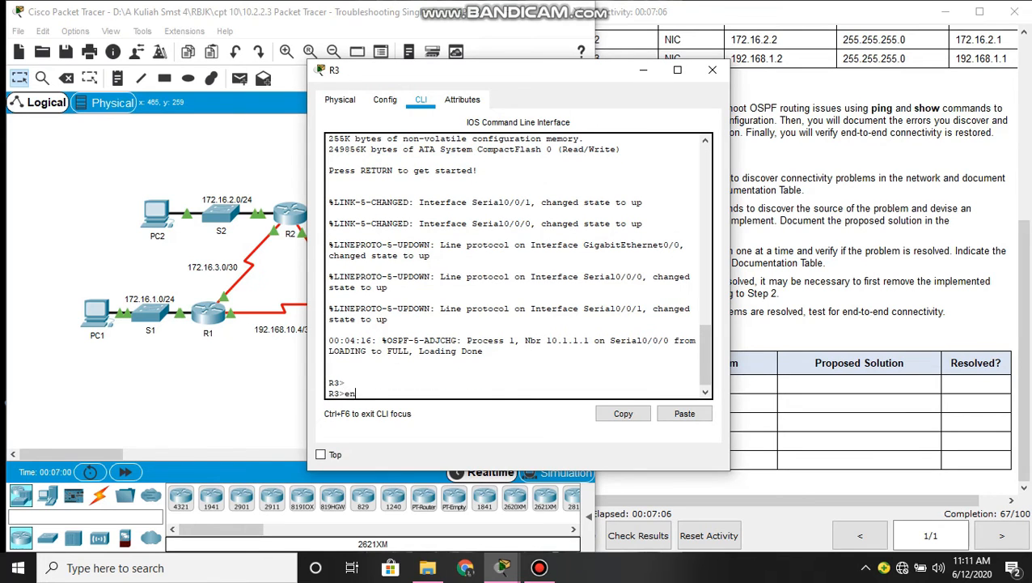
pyautogui.write('a')
pyautogui.press('Return')
pyautogui.write('con')
pyautogui.press('BackSpace')
pyautogui.press('BackSpace')
pyautogui.press('BackSpace')
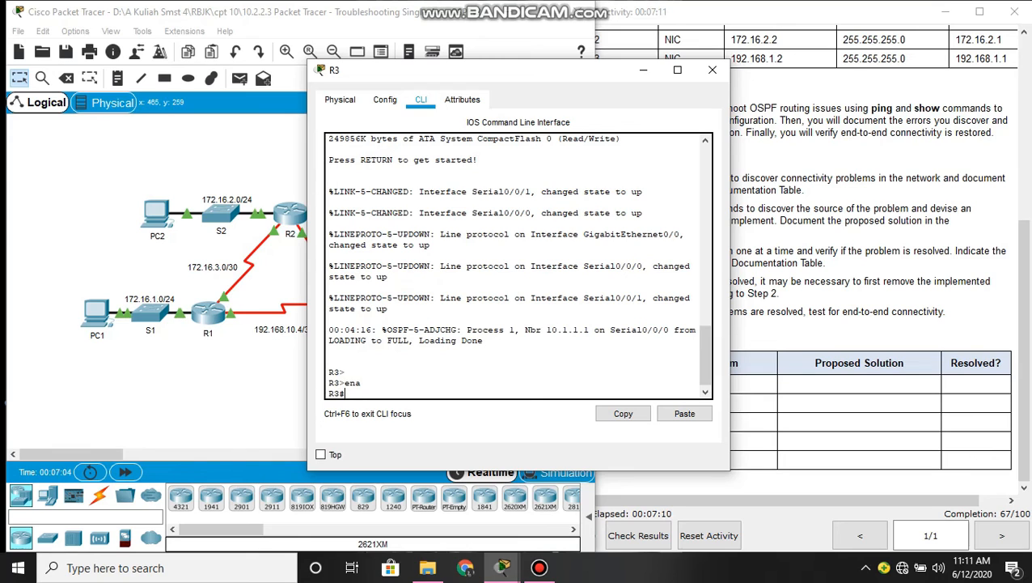
# Display R3's running configuration with show running-config and page through its interface settings
pyautogui.write('sh')
pyautogui.press('Tab')
pyautogui.write('ru')
pyautogui.press('Tab')
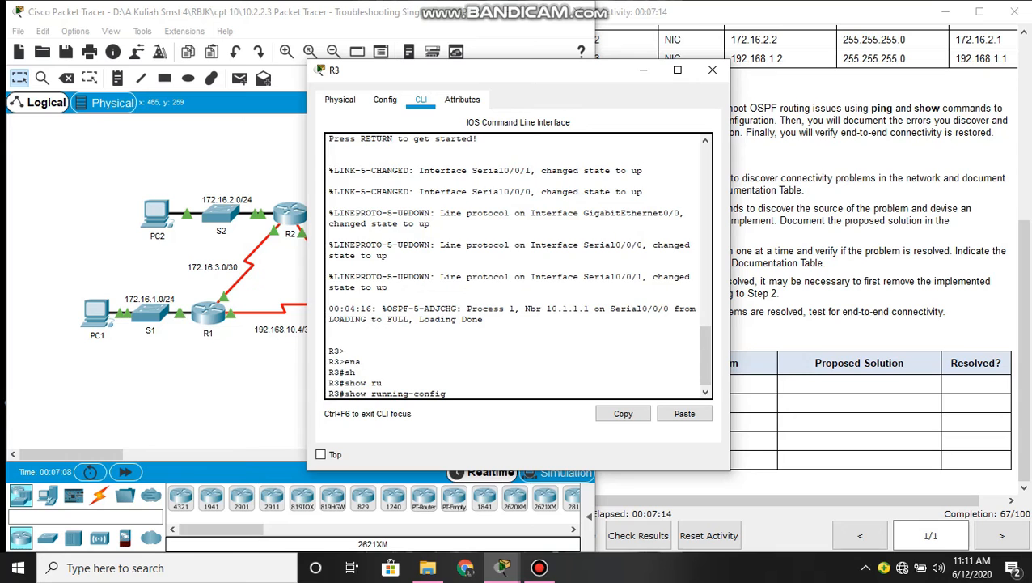
pyautogui.press('Return')
pyautogui.press('space')
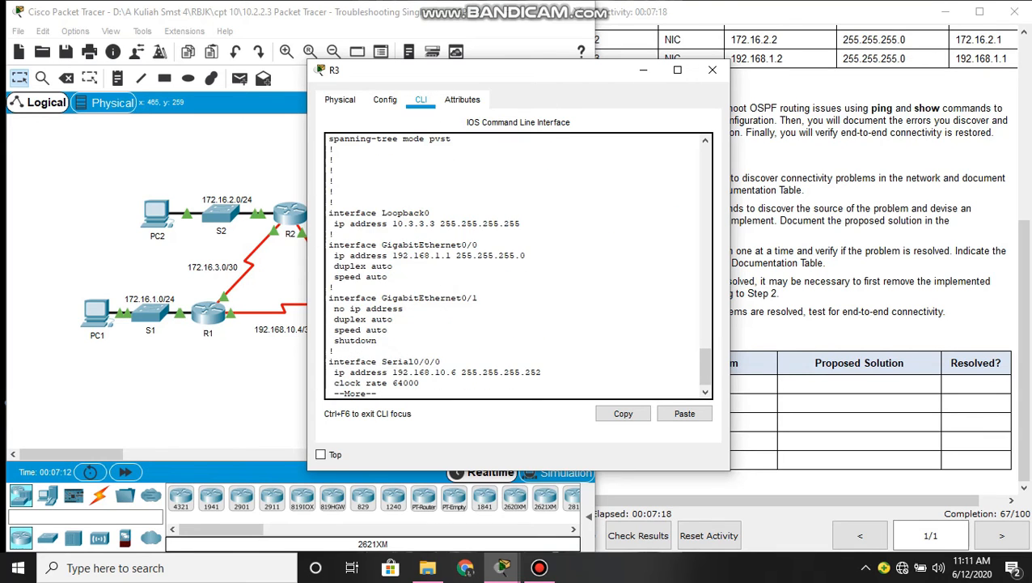
pyautogui.press('Return')
pyautogui.press('Return')
pyautogui.press('Return')
pyautogui.press('Return')
pyautogui.press('Return')
pyautogui.press('Return')
pyautogui.press('Return')
pyautogui.press('Return')
pyautogui.press('Return')
pyautogui.press('Return')
pyautogui.press('Return')
pyautogui.press('Return')
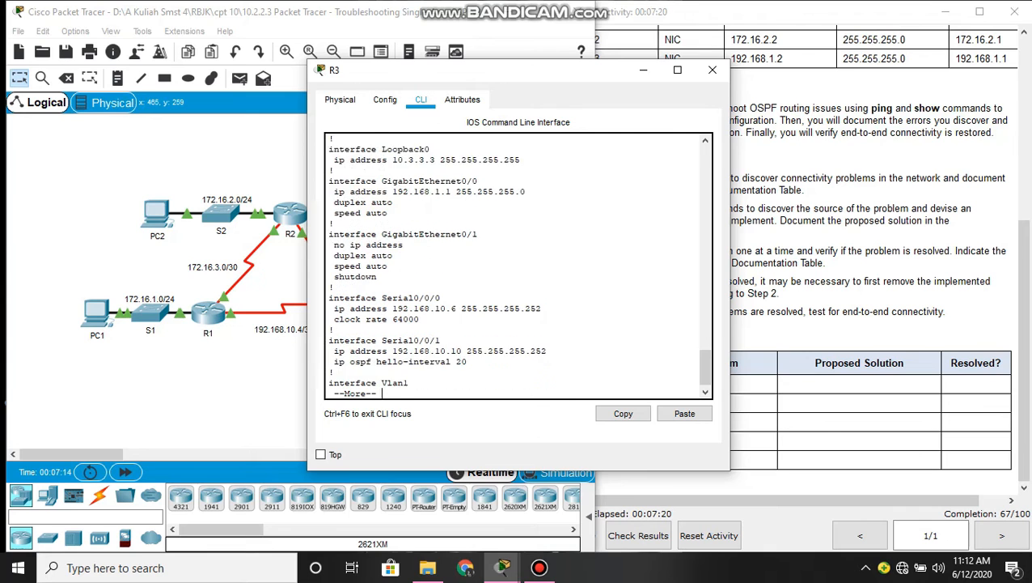
# Examine the OSPF process 1 section of R3's running configuration, comparing its passive interface and network statements with the topology
pyautogui.press('Return')
pyautogui.press('Return')
pyautogui.press('Return')
pyautogui.press('Return')
pyautogui.press('Return')
pyautogui.press('Return')
pyautogui.press('Return')
pyautogui.press('Return')
pyautogui.press('Return')
pyautogui.press('Return')
pyautogui.press('Return')
pyautogui.press('Return')
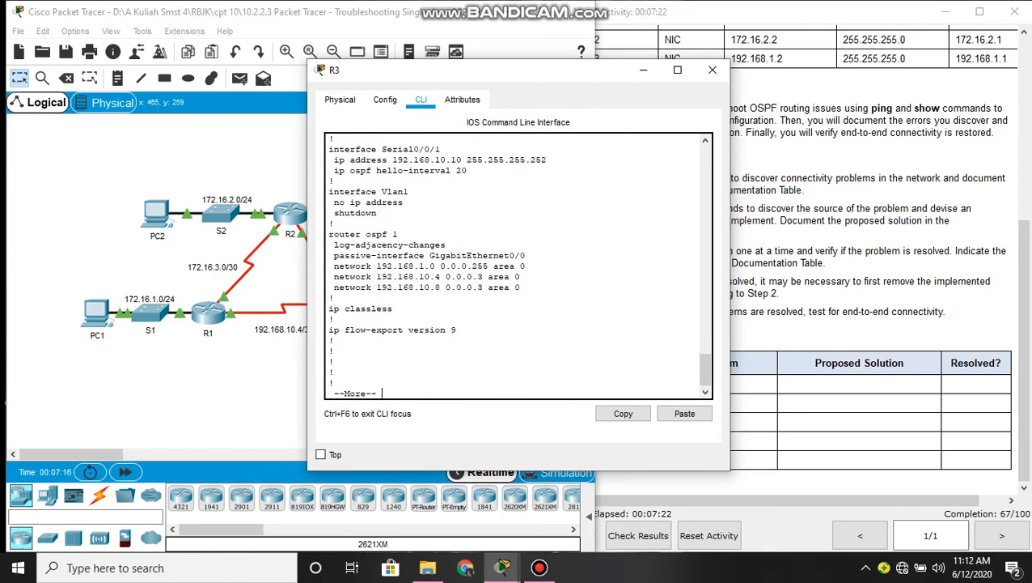
pyautogui.moveTo(476, 73); pyautogui.dragTo(647, 97)
pyautogui.moveTo(694, 307); pyautogui.dragTo(498, 275)
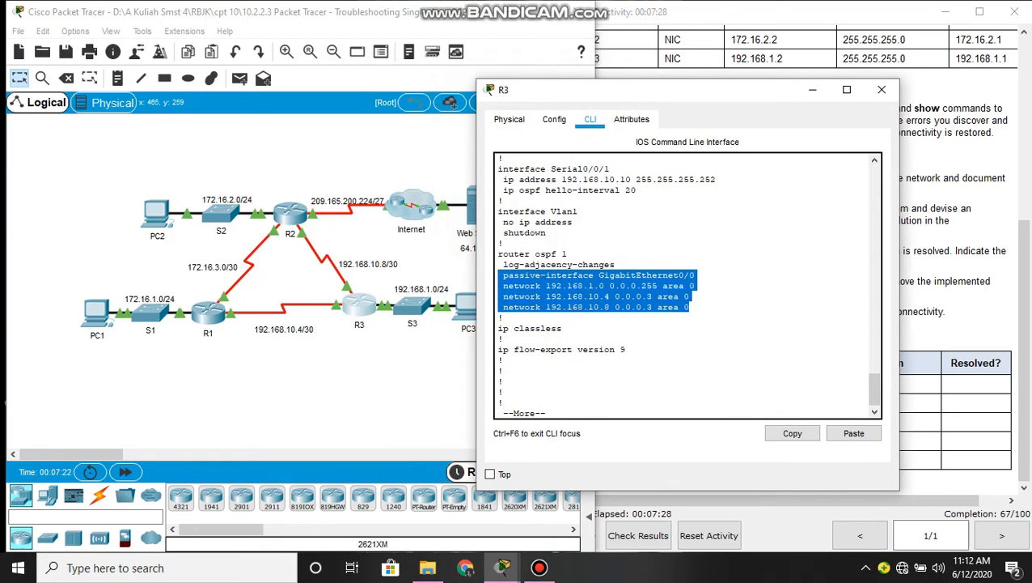
pyautogui.click(564, 296)
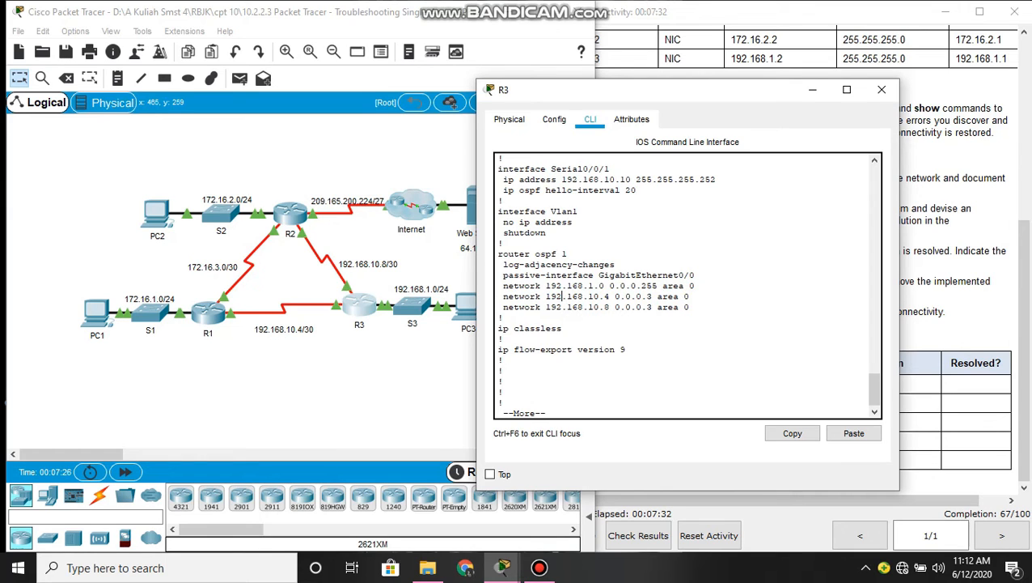
# Page through the rest of R3's running configuration and return to the privileged EXEC prompt
pyautogui.press('Return')
pyautogui.press('Return')
pyautogui.press('Return')
pyautogui.press('Return')
pyautogui.press('Return')
pyautogui.press('Return')
pyautogui.press('Return')
pyautogui.press('Return')
pyautogui.press('Return')
pyautogui.press('Return')
pyautogui.press('Return')
pyautogui.press('Return')
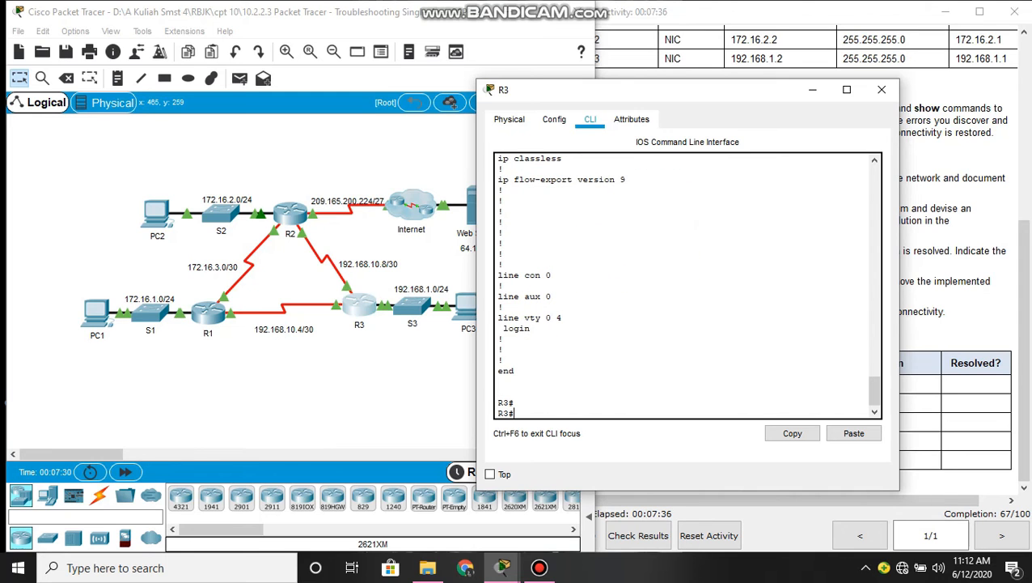
# Open router R2's command line and display its running configuration with show running-config
pyautogui.click(322, 402)
pyautogui.click(288, 215)
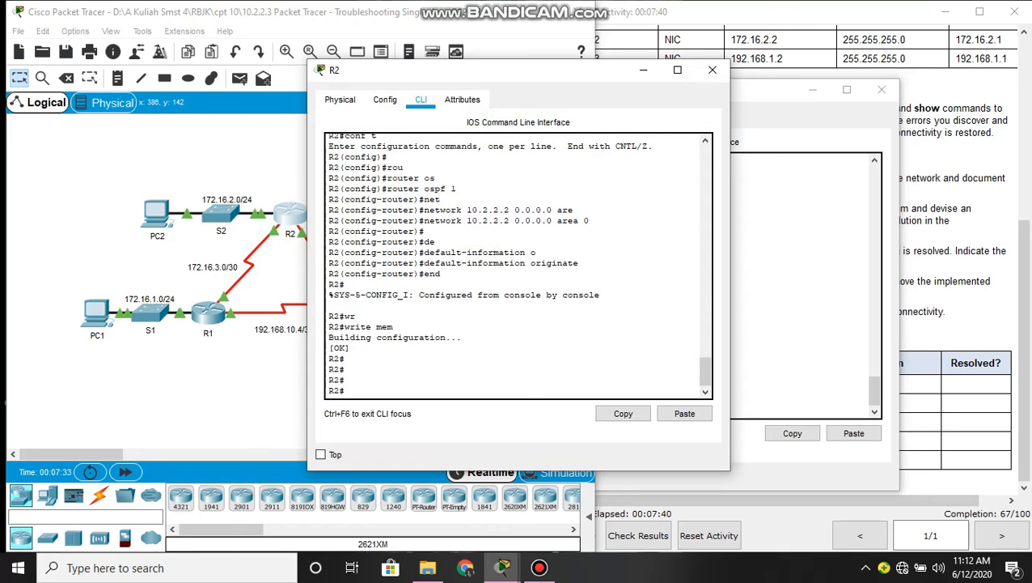
pyautogui.write('sh')
pyautogui.press('Tab')
pyautogui.write('run')
pyautogui.press('Tab')
pyautogui.press('Return')
pyautogui.press('Return')
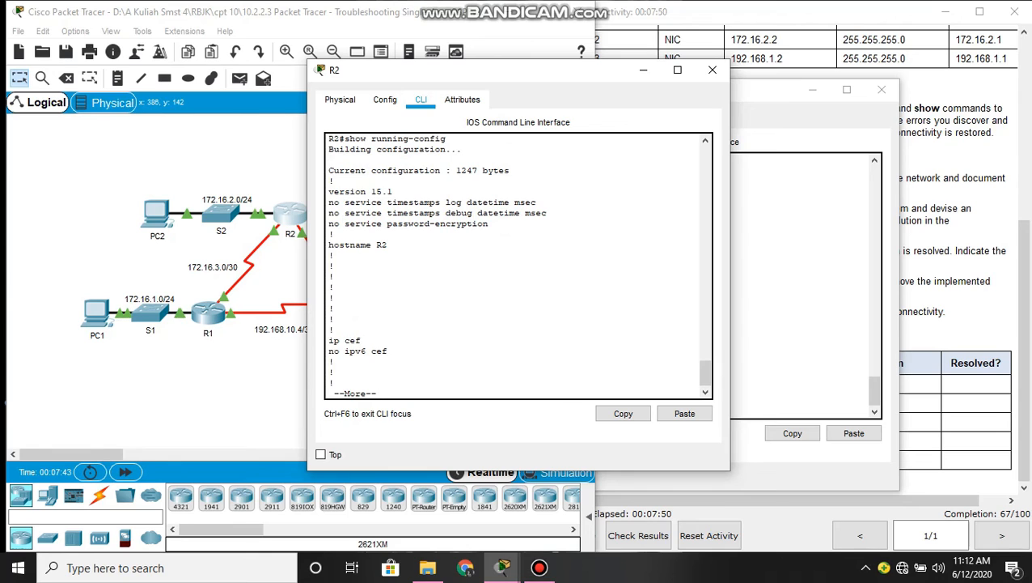
pyautogui.press('Return')
pyautogui.press('Return')
pyautogui.press('Return')
pyautogui.press('Return')
pyautogui.press('Return')
pyautogui.press('Return')
pyautogui.press('Return')
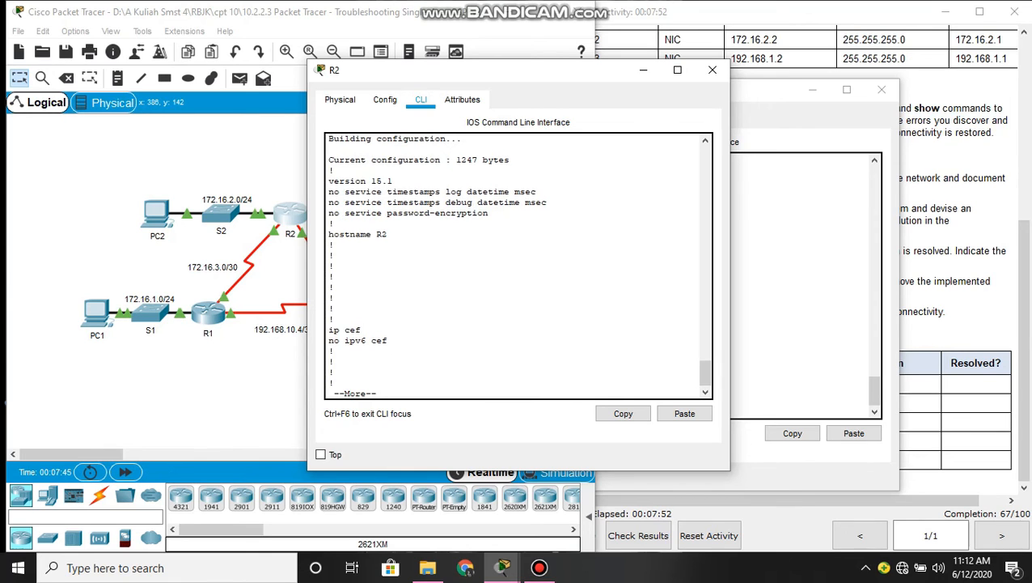
# Page through R2's running configuration to its loopback, GigabitEthernet and Serial0/0/0 interface settings
pyautogui.press('Return')
pyautogui.press('Return')
pyautogui.press('Return')
pyautogui.press('Return')
pyautogui.press('Return')
pyautogui.press('Return')
pyautogui.press('Return')
pyautogui.press('Return')
pyautogui.press('Return')
pyautogui.press('Return')
pyautogui.press('Return')
pyautogui.press('Return')
pyautogui.press('Return')
pyautogui.press('Return')
pyautogui.press('Return')
pyautogui.press('Return')
pyautogui.press('Return')
pyautogui.press('Return')
pyautogui.press('Return')
pyautogui.press('Return')
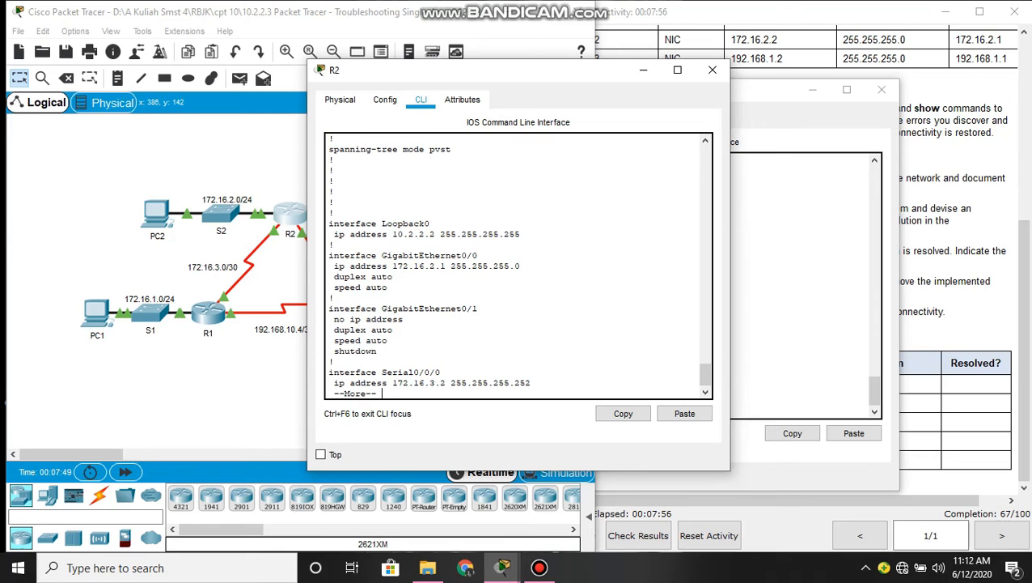
# Examine R2's remaining serial interfaces and its OSPF process 1 network and default-information statements
pyautogui.press('Return')
pyautogui.press('Return')
pyautogui.press('Return')
pyautogui.press('Return')
pyautogui.press('Return')
pyautogui.press('Return')
pyautogui.press('Return')
pyautogui.press('Return')
pyautogui.press('Return')
pyautogui.press('Return')
pyautogui.press('Return')
pyautogui.press('Return')
pyautogui.press('Return')
pyautogui.press('Return')
pyautogui.press('Return')
pyautogui.press('Return')
pyautogui.press('Return')
pyautogui.press('Return')
pyautogui.press('Return')
pyautogui.press('Return')
pyautogui.press('Return')
pyautogui.press('Return')
pyautogui.press('Return')
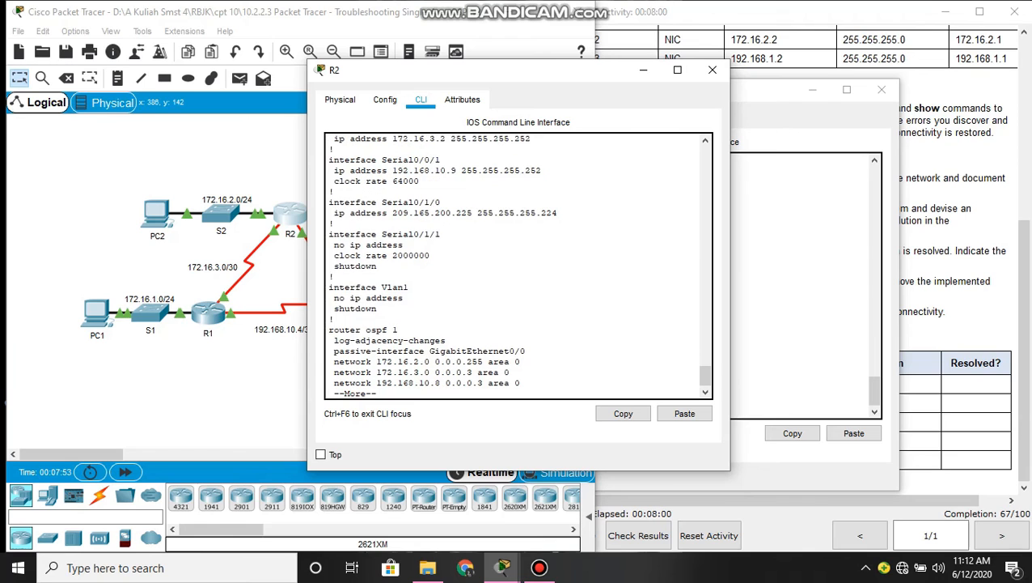
pyautogui.press('Return')
pyautogui.press('Return')
pyautogui.press('Return')
pyautogui.press('Return')
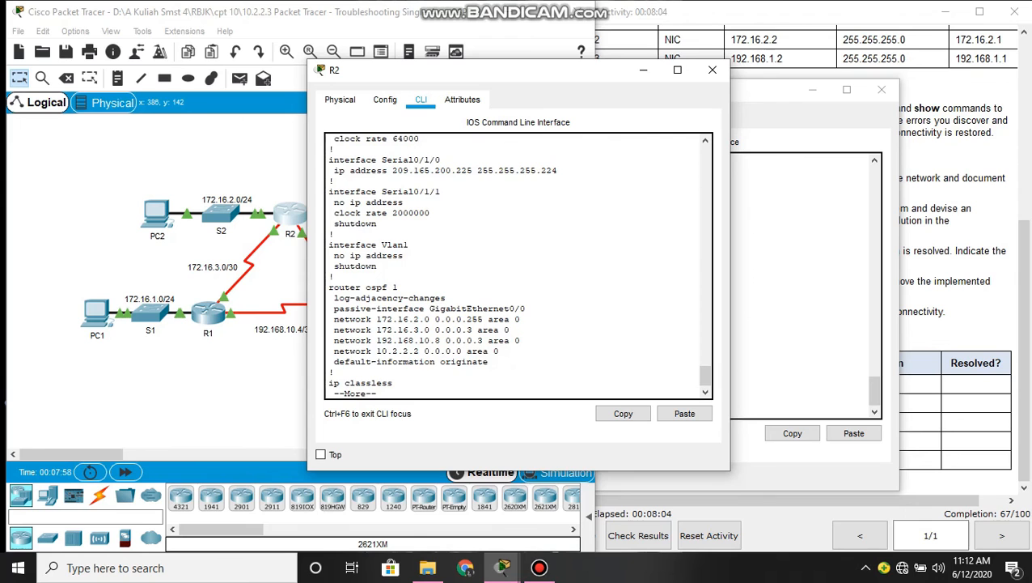
pyautogui.scroll(-1, 518, 266)
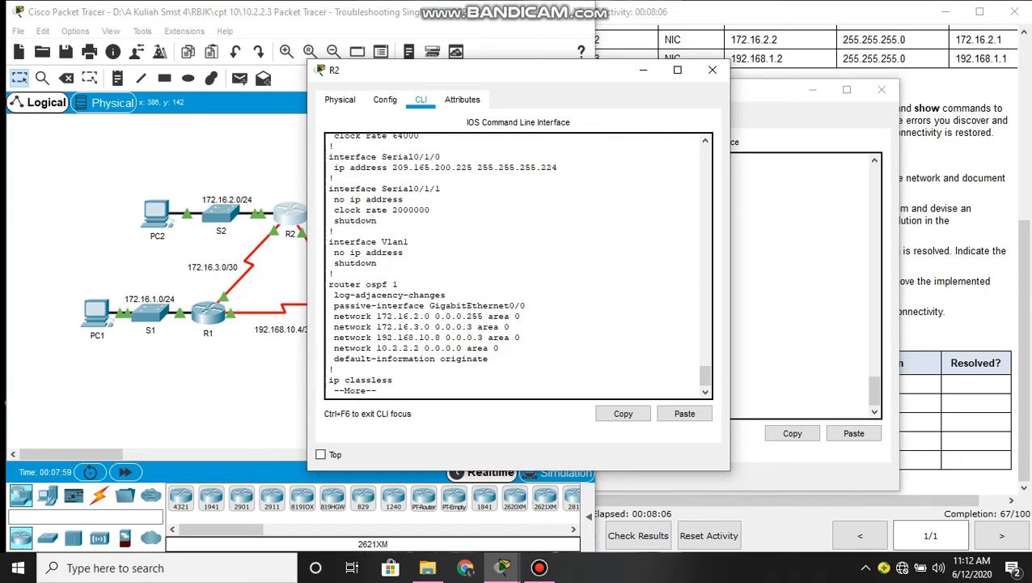
# Page to the end of R2's running configuration and review its default route, interface and OSPF sections again
pyautogui.press('Return')
pyautogui.press('Return')
pyautogui.press('Return')
pyautogui.press('Return')
pyautogui.press('Return')
pyautogui.press('Return')
pyautogui.press('Return')
pyautogui.press('Return')
pyautogui.press('Return')
pyautogui.press('Return')
pyautogui.press('Return')
pyautogui.press('Return')
pyautogui.press('Return')
pyautogui.press('Return')
pyautogui.press('Return')
pyautogui.press('Return')
pyautogui.press('Return')
pyautogui.press('Return')
pyautogui.press('Return')
pyautogui.press('Return')
pyautogui.press('Return')
pyautogui.press('Return')
pyautogui.press('Return')
pyautogui.press('Return')
pyautogui.scroll(5, 518, 265)
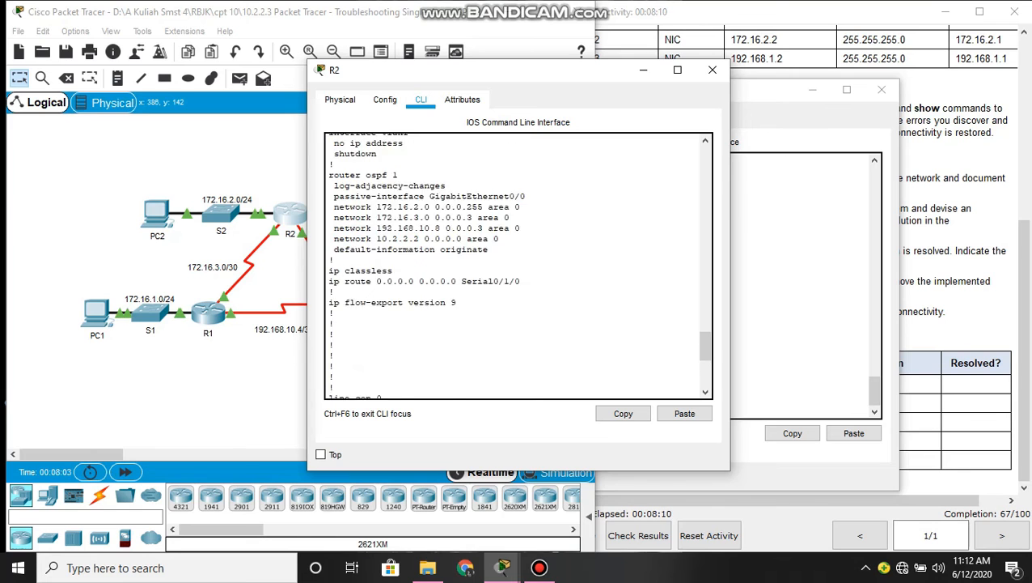
pyautogui.scroll(7, 518, 266)
pyautogui.scroll(8, 518, 265)
pyautogui.scroll(8, 517, 265)
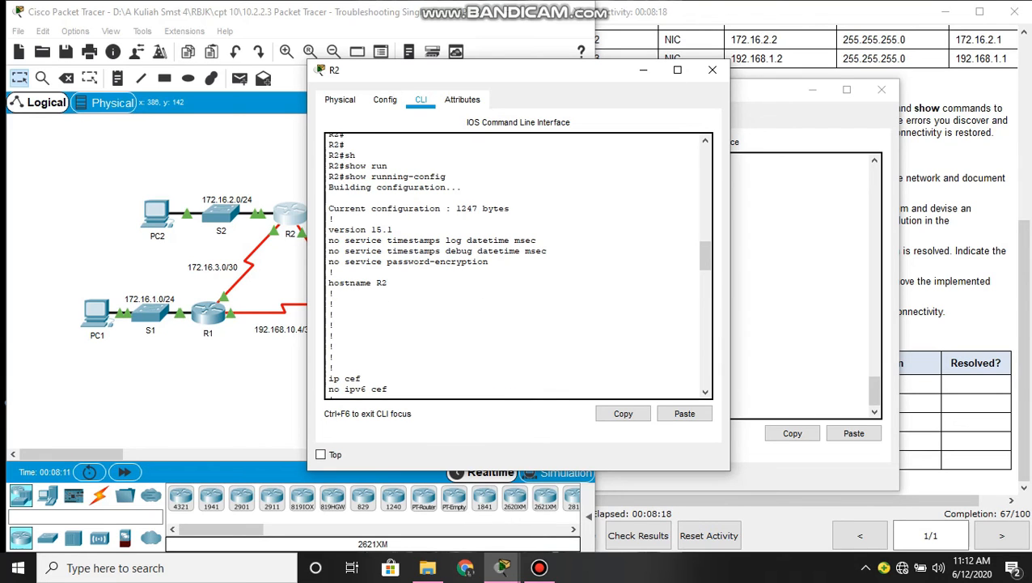
pyautogui.scroll(-6, 518, 265)
pyautogui.scroll(-12, 518, 265)
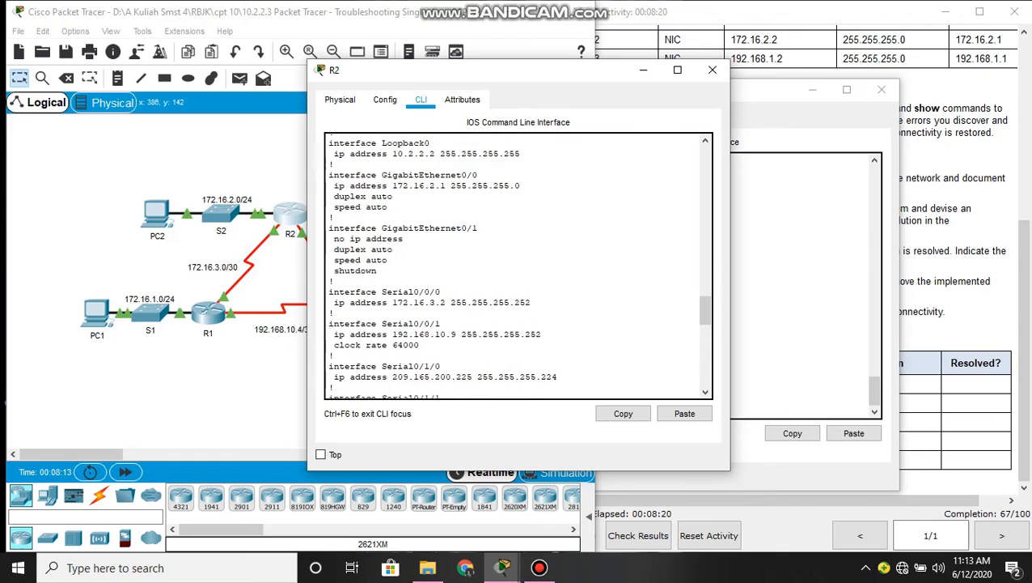
pyautogui.scroll(-1, 518, 265)
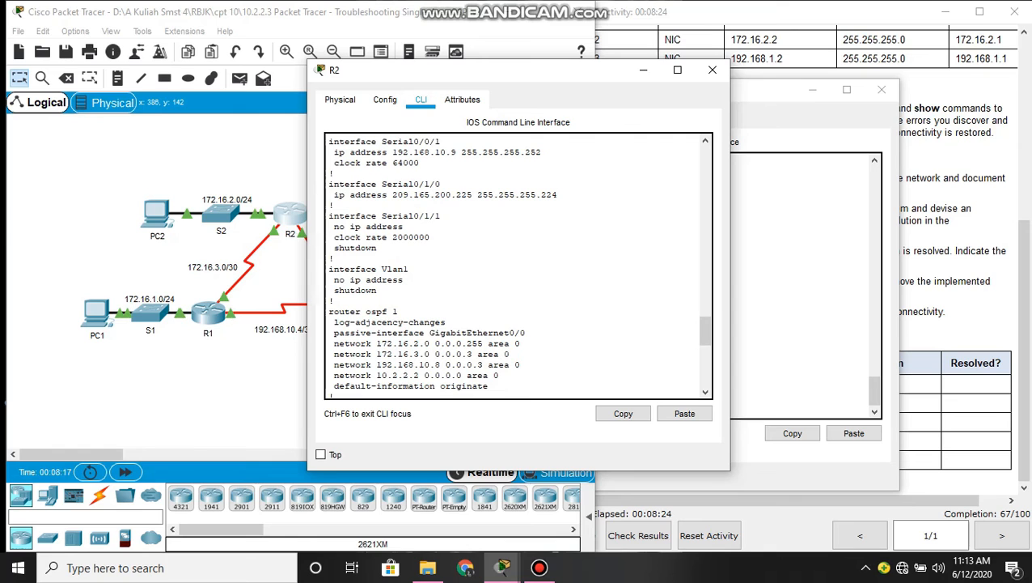
# Close the R2 window and examine the OSPF hello interval on Serial0/0/1 in R3's running configuration
pyautogui.click(712, 70)
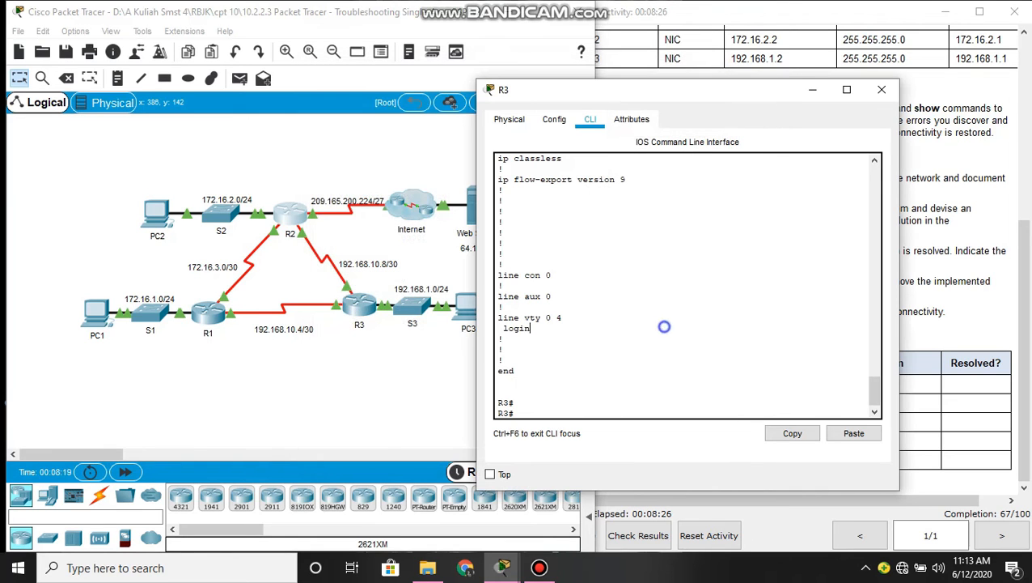
pyautogui.scroll(4, 688, 285)
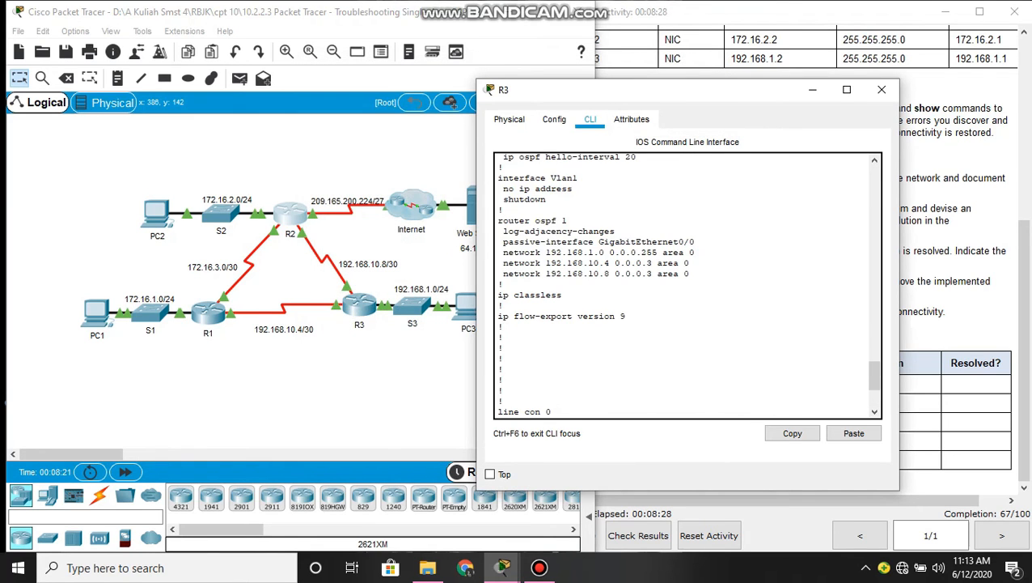
pyautogui.scroll(1, 688, 284)
pyautogui.moveTo(645, 204); pyautogui.dragTo(498, 203)
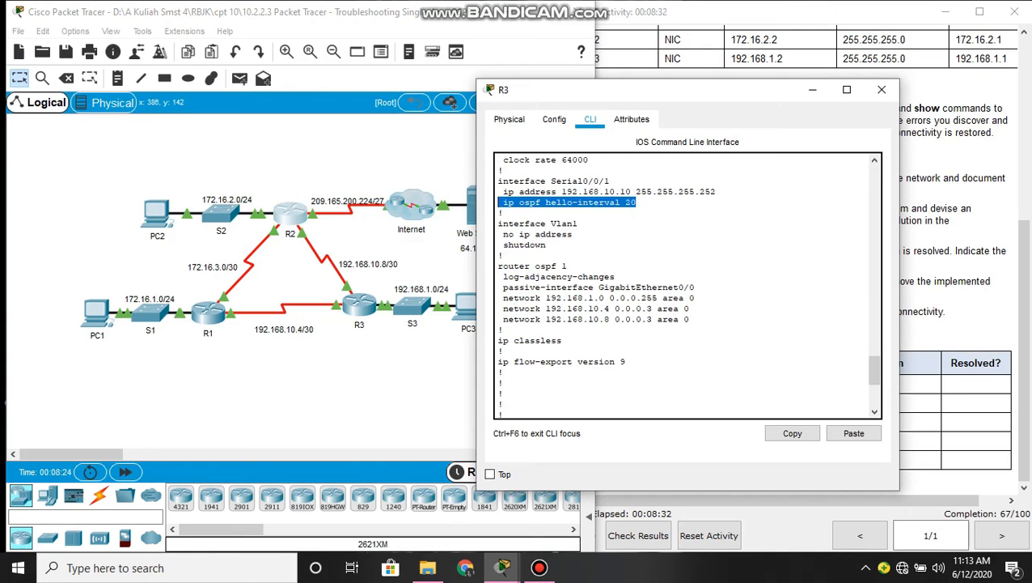
pyautogui.press('Return')
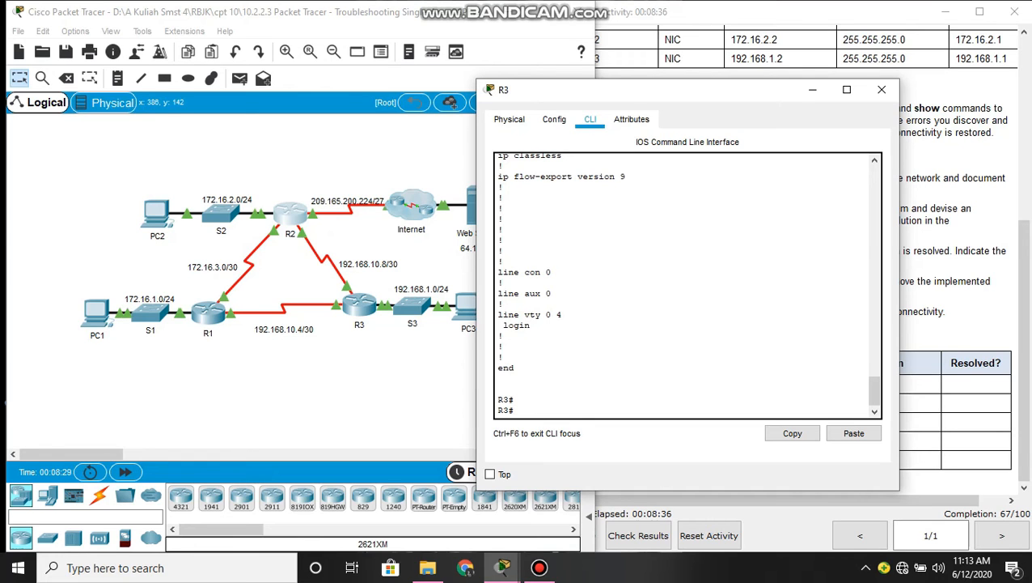
# Enter global configuration mode on R3 and open OSPF process 1 with "router ospf 1"
pyautogui.write('conf t')
pyautogui.press('Return')
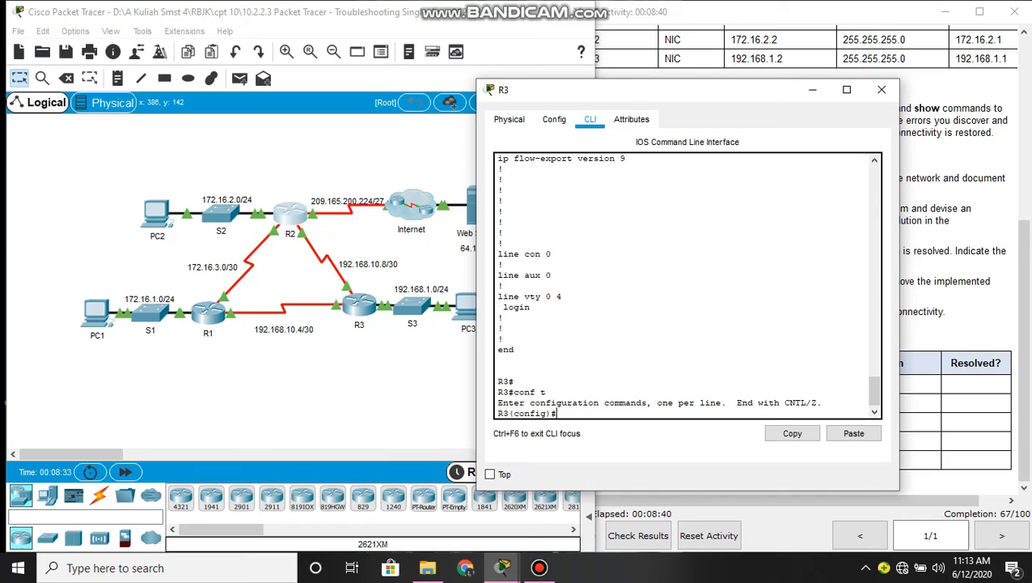
pyautogui.write('net')
pyautogui.press('Tab')
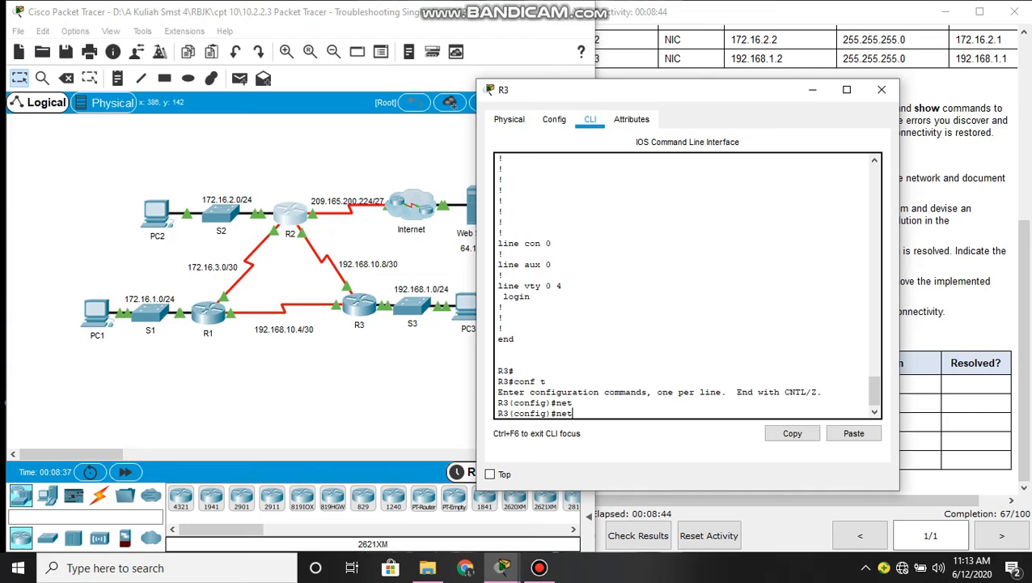
pyautogui.press('BackSpace')
pyautogui.press('BackSpace')
pyautogui.press('BackSpace')
pyautogui.write('rou')
pyautogui.press('Tab')
pyautogui.write('os')
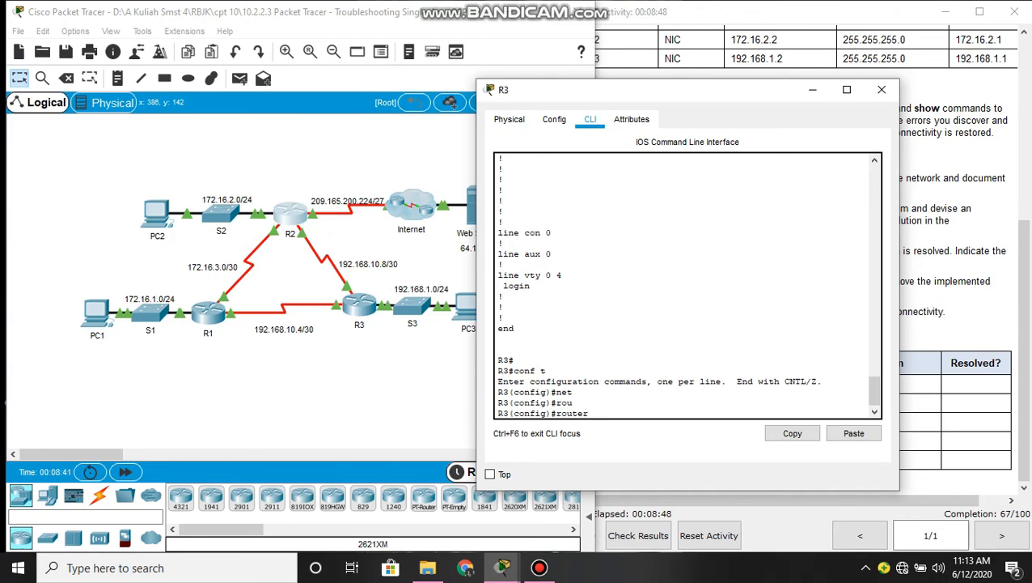
pyautogui.press('Tab')
pyautogui.write('2')
pyautogui.press('BackSpace')
pyautogui.write('1')
pyautogui.press('Return')
# Try to add the statement "network 10.3.3.3.3 0.0.0.0 area 0" to R3's OSPF process 1
pyautogui.write('net')
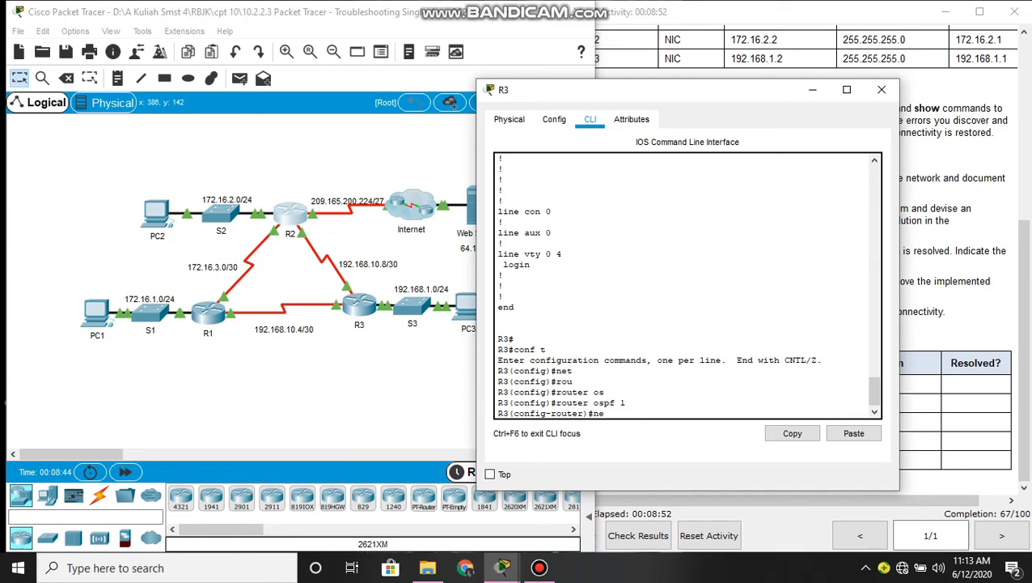
pyautogui.press('Tab')
pyautogui.write('10.')
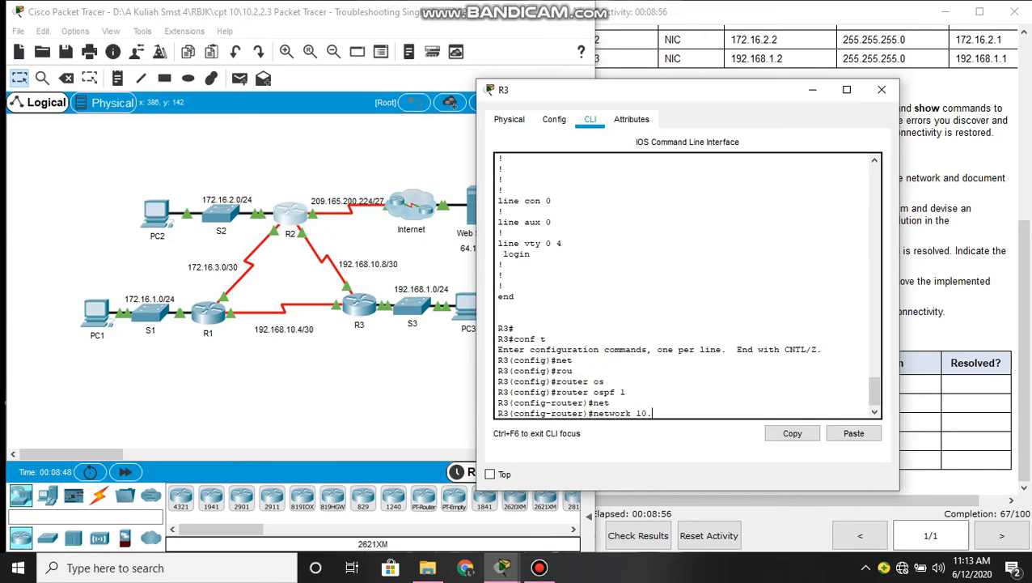
pyautogui.write('3.3.3.3 0.0.0.0 are')
pyautogui.press('Tab')
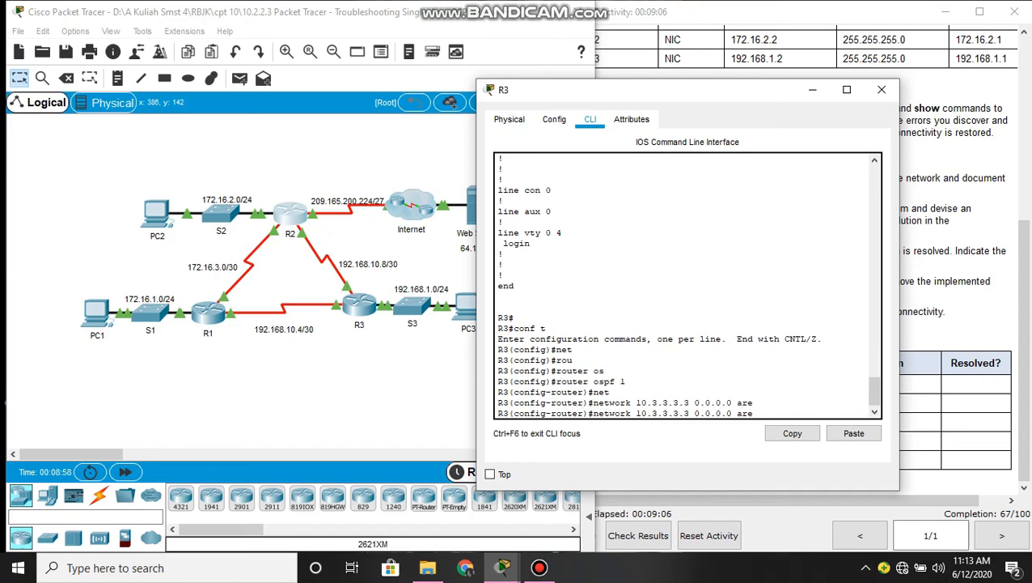
pyautogui.write('a 0')
pyautogui.press('Return')
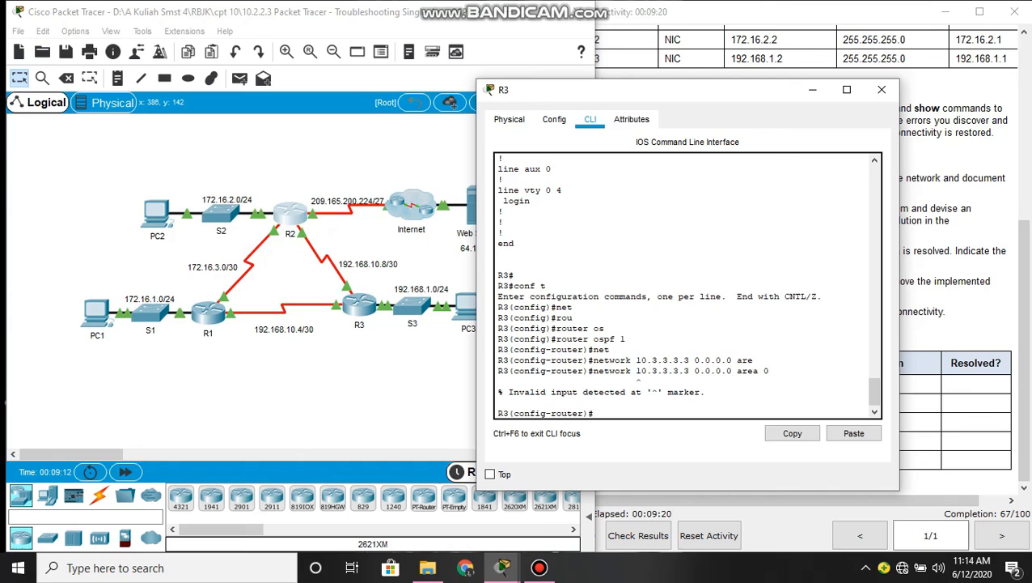
# Try to resubmit R3's OSPF network statement as "network 10.3.3.3. 0.0.0.0 area 0"
pyautogui.press('Up')
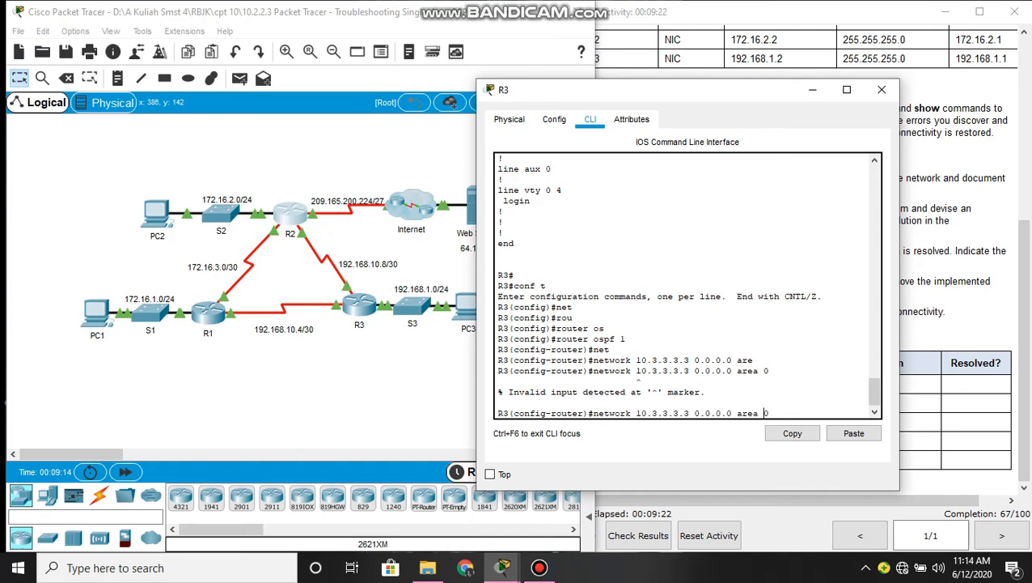
pyautogui.press('Left')
pyautogui.press('Left')
pyautogui.press('Left')
pyautogui.press('Left')
pyautogui.press('Left')
pyautogui.press('Left')
pyautogui.press('Left')
pyautogui.press('BackSpace')
pyautogui.press('Return')
pyautogui.press('Return')
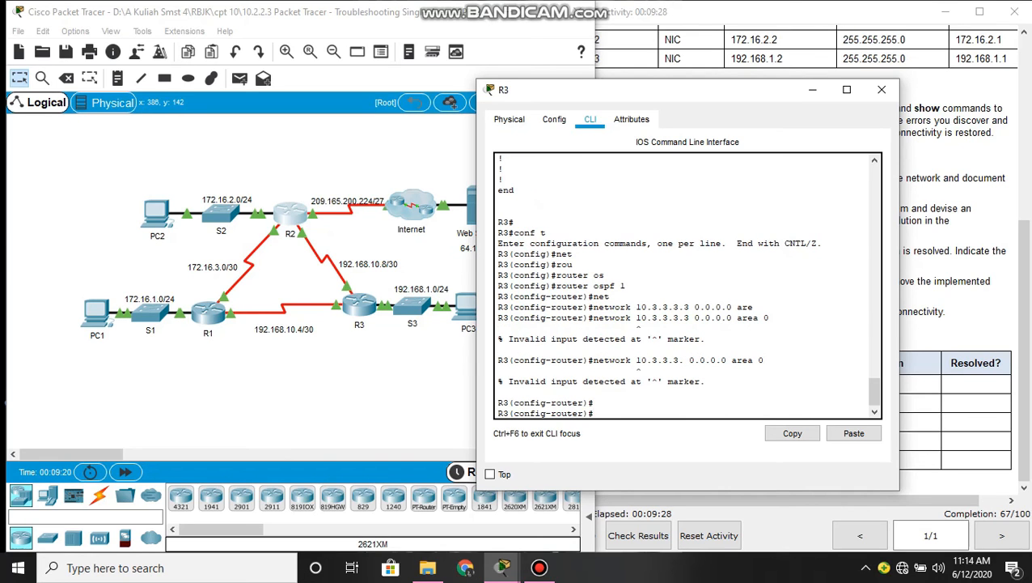
# Advertise R3's loopback address in OSPF process 1 with "network 10.3.3.3 0.0.0.0 area 0"
pyautogui.press('Up')
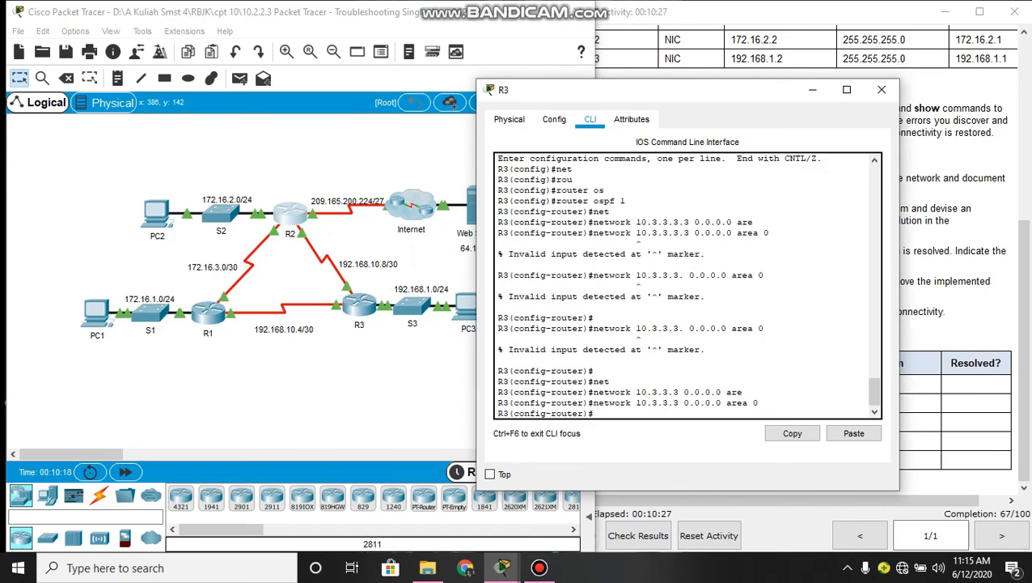
pyautogui.moveTo(759, 402); pyautogui.dragTo(632, 402)
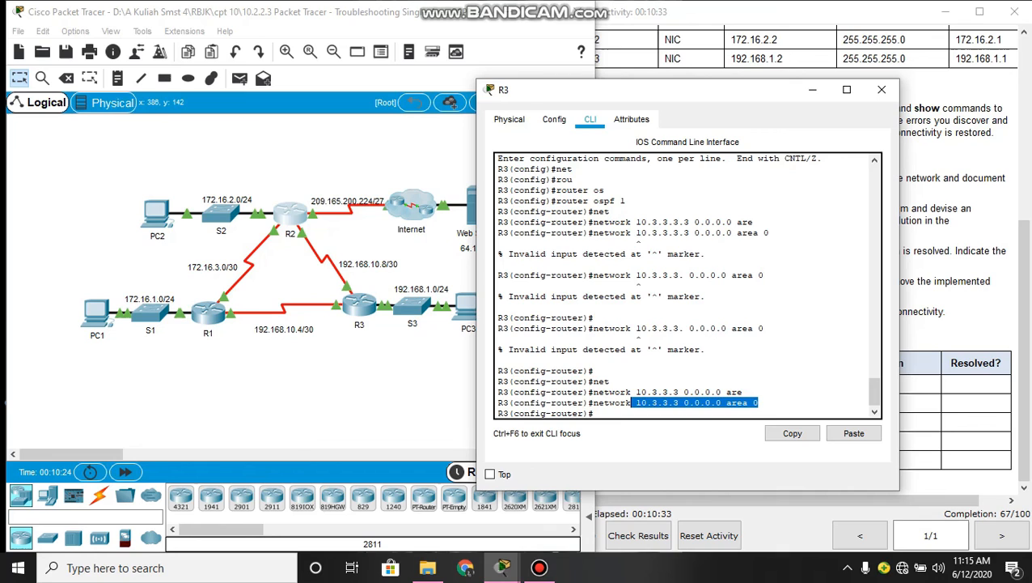
pyautogui.click(657, 411)
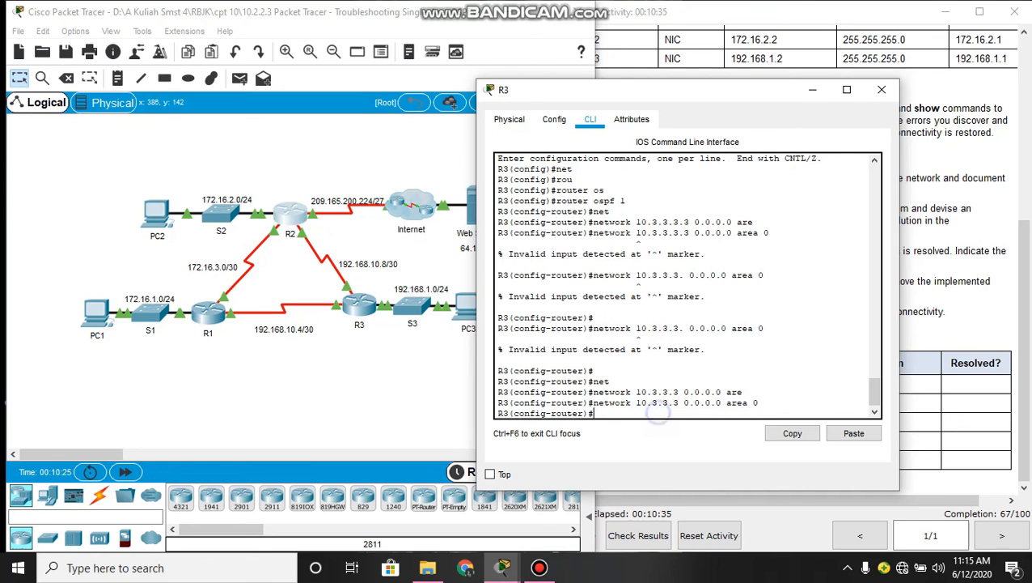
# Try to open interface configuration on R3 with "int s0/6/1"
pyautogui.write('int s0/')
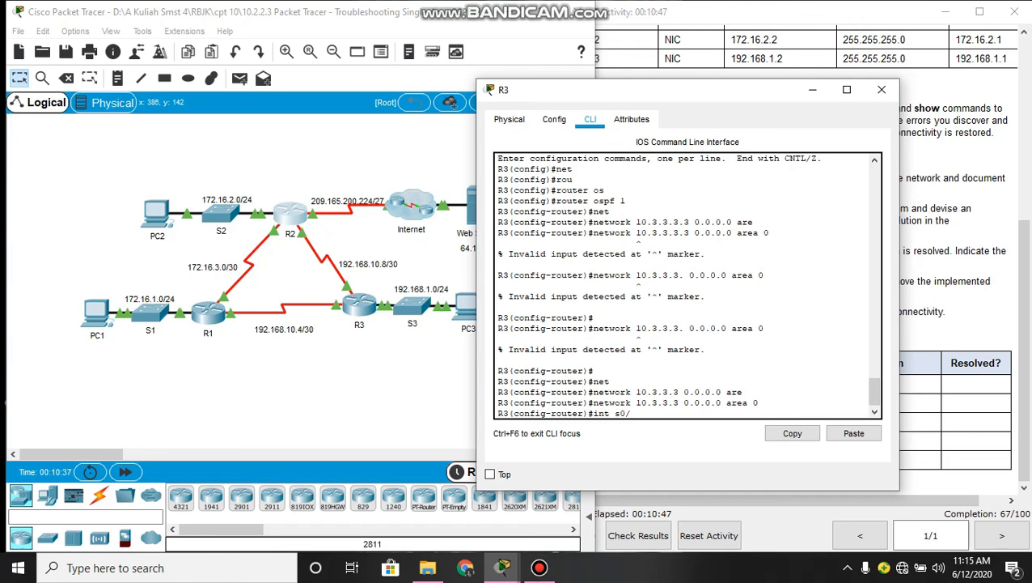
pyautogui.write('6')
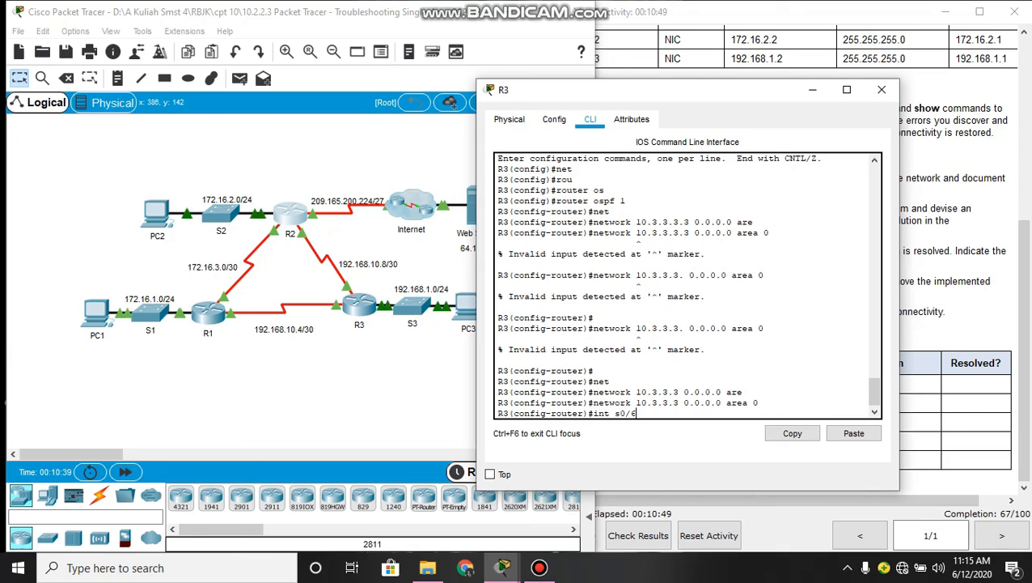
pyautogui.write('/')
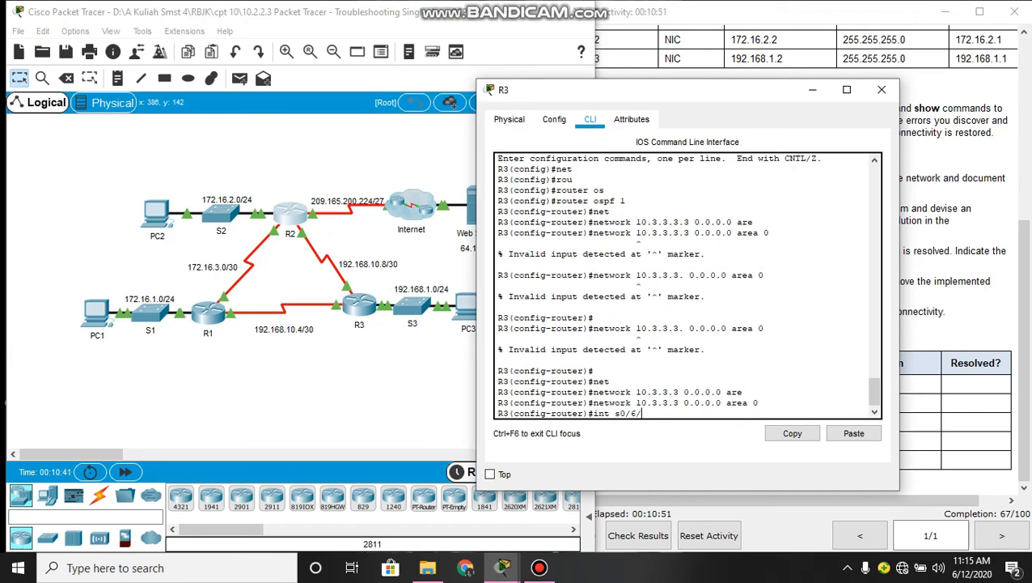
pyautogui.write('1')
pyautogui.press('Return')
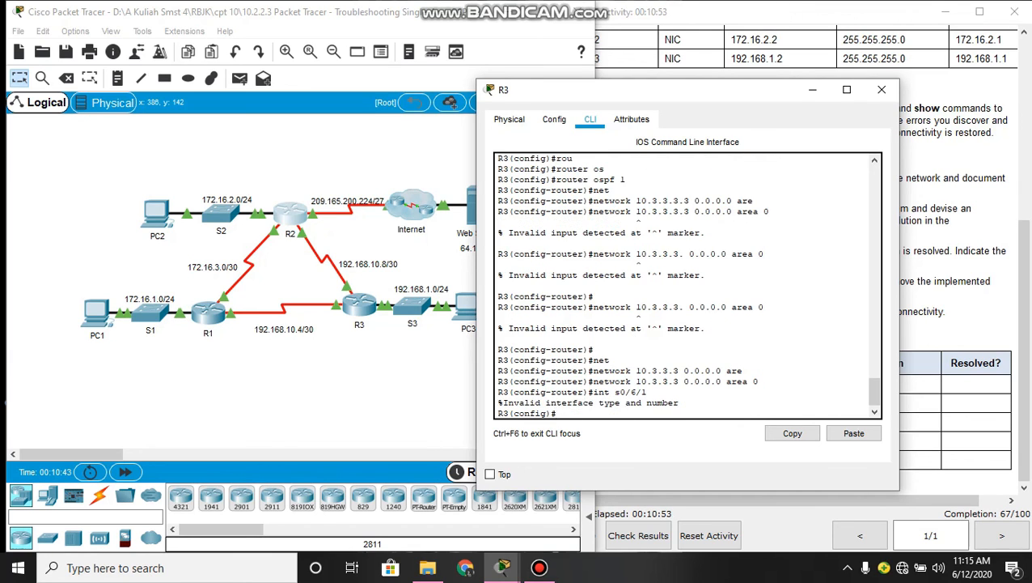
# Correct the interface command to "int s0/0/1" and enter that interface's configuration mode on R3
pyautogui.press('Up')
pyautogui.press('Left')
pyautogui.press('BackSpace')
pyautogui.write('0')
pyautogui.press('Right')
pyautogui.press('Return')
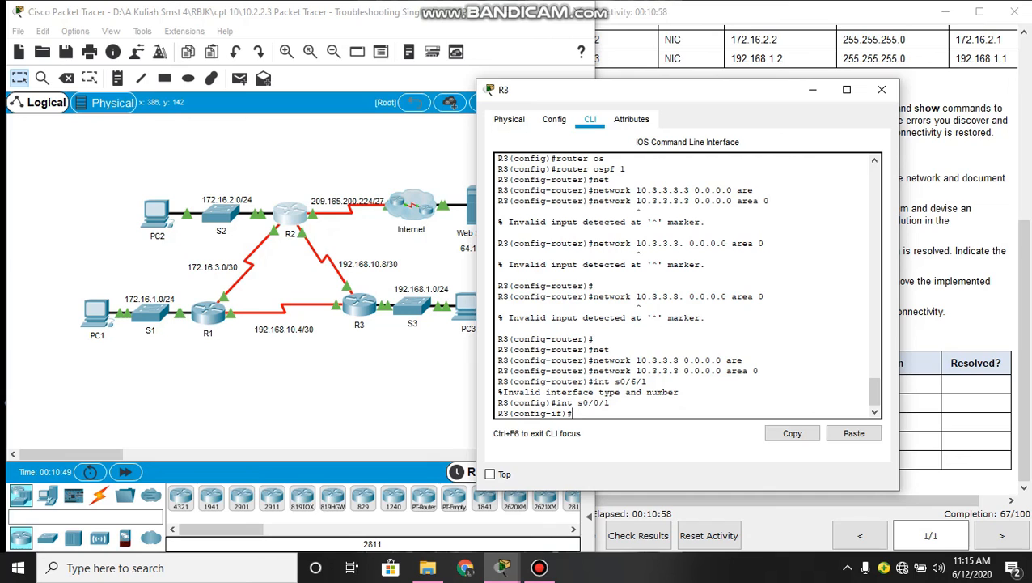
# Remove the custom OSPF hello timer from R3's Serial0/0/1 with "no ip ospf hello-interval 20" and end configuration mode
pyautogui.write('no ip')
pyautogui.press('Tab')
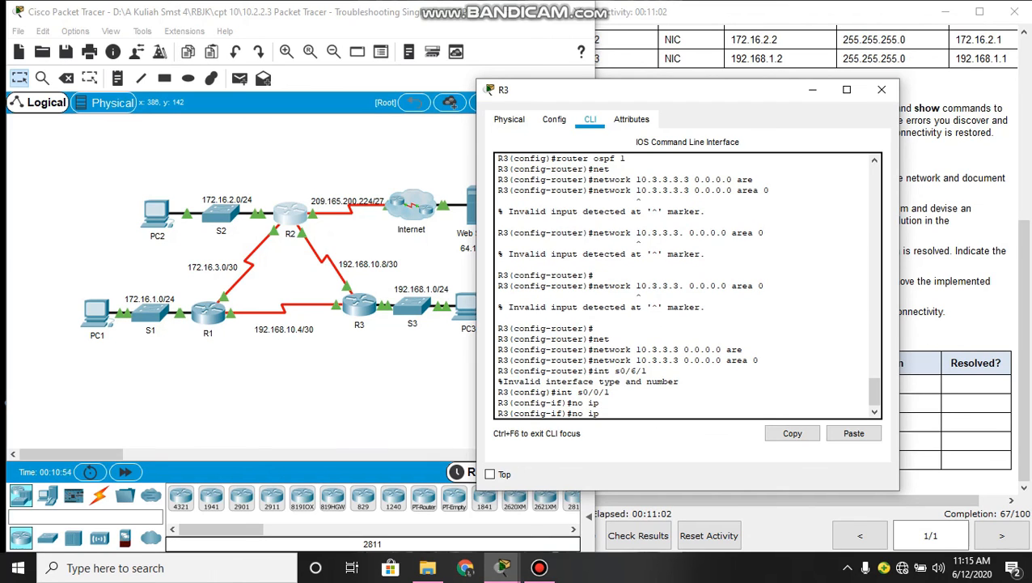
pyautogui.write('os')
pyautogui.press('Tab')
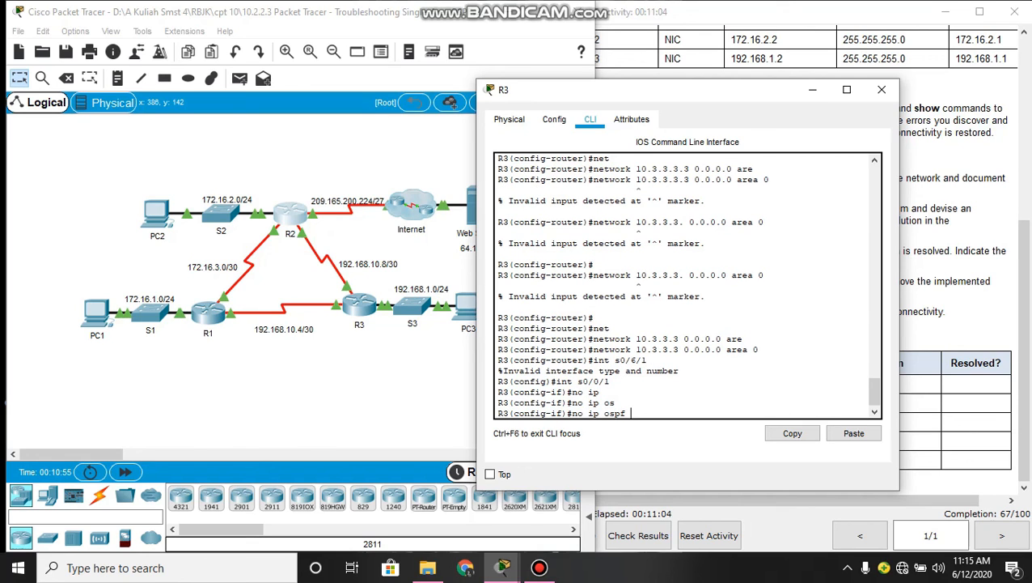
pyautogui.write('h')
pyautogui.press('Tab')
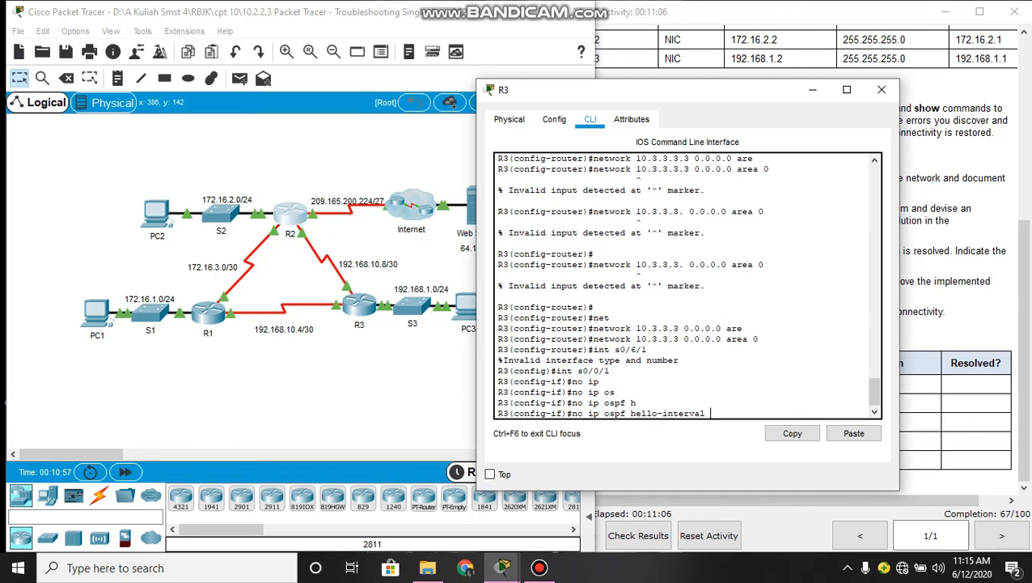
pyautogui.write('20')
pyautogui.press('Return')
pyautogui.write('end')
pyautogui.press('Return')
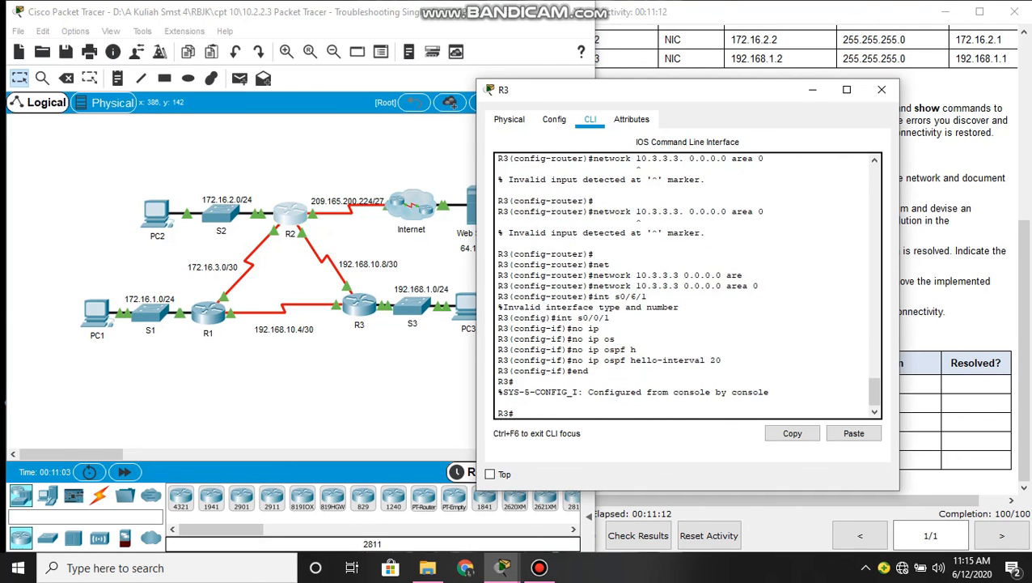
# Save R3's configuration with "write memory" and close the R3 window
pyautogui.write('wr')
pyautogui.press('Tab')
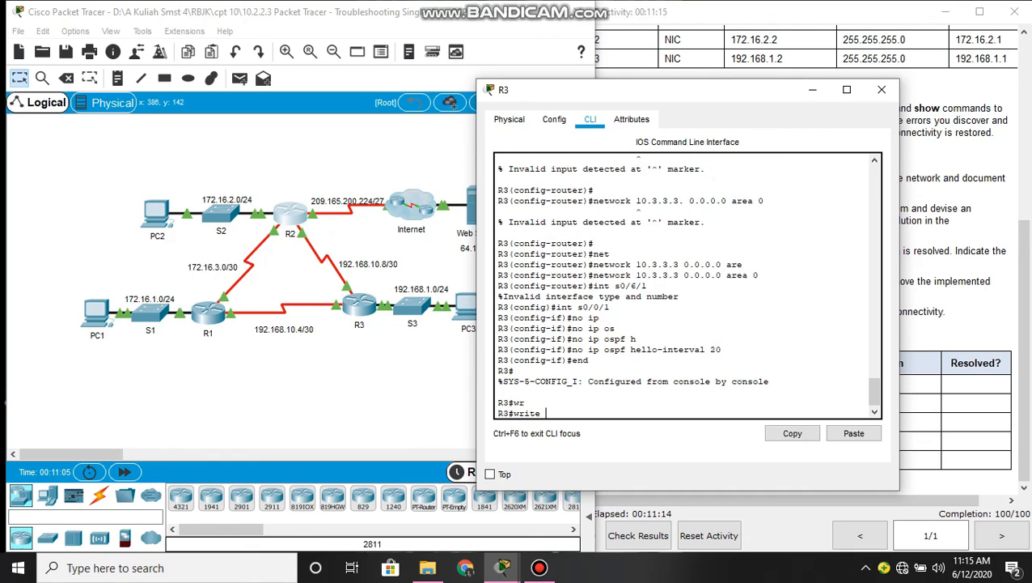
pyautogui.write('mem')
pyautogui.press('Tab')
pyautogui.press('Return')
pyautogui.press('Return')
pyautogui.press('Return')
pyautogui.press('Return')
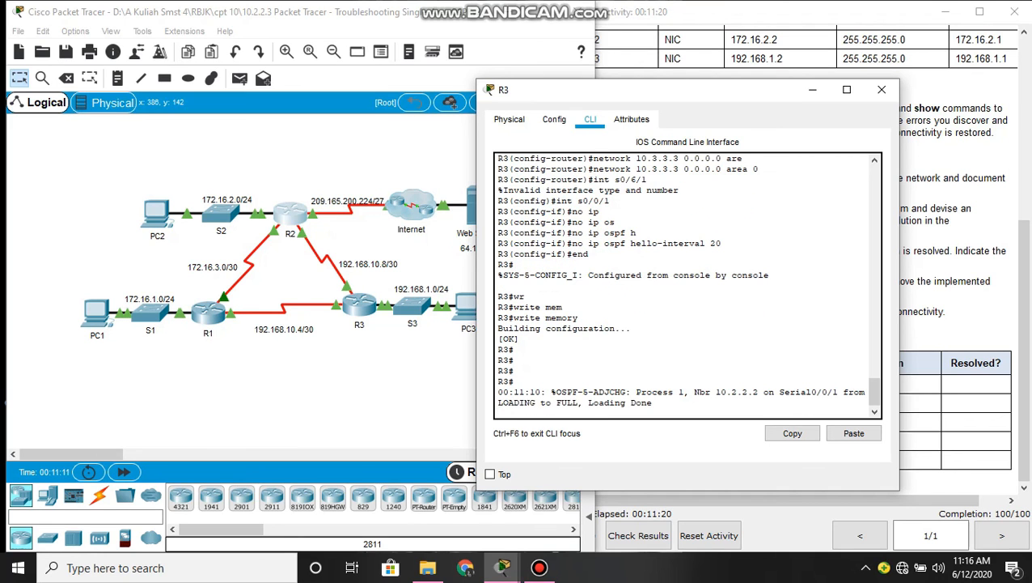
pyautogui.click(881, 90)
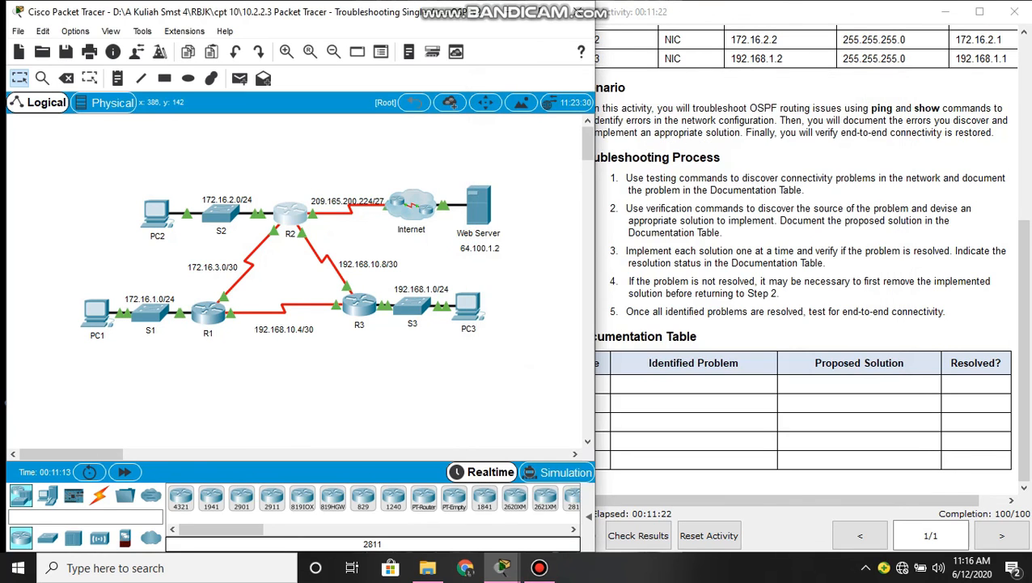
# Return to the beginning of the activity instructions and bring their addressing table into full view
pyautogui.scroll(4, 810, 267)
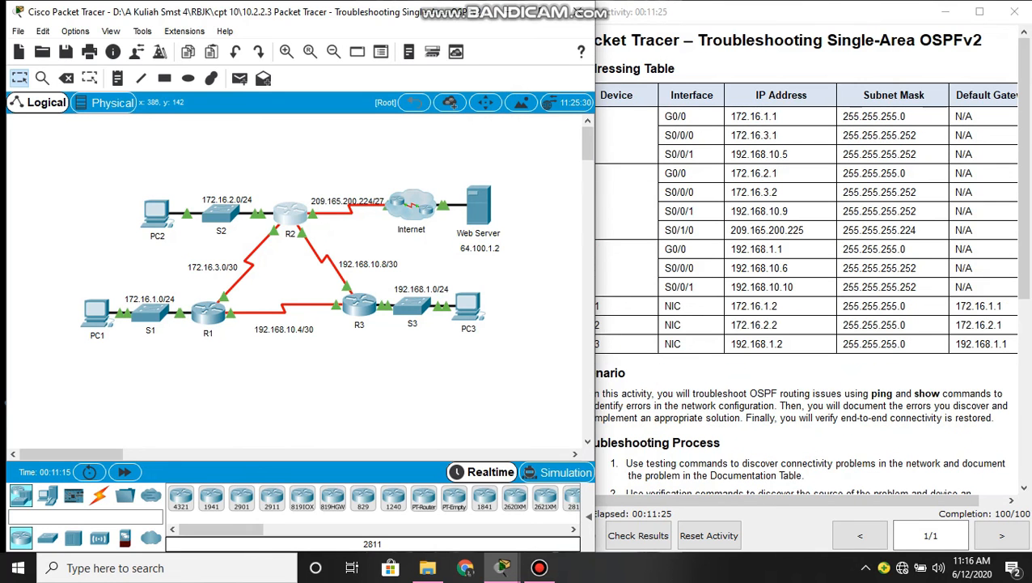
pyautogui.click(814, 401)
pyautogui.click(512, 367)
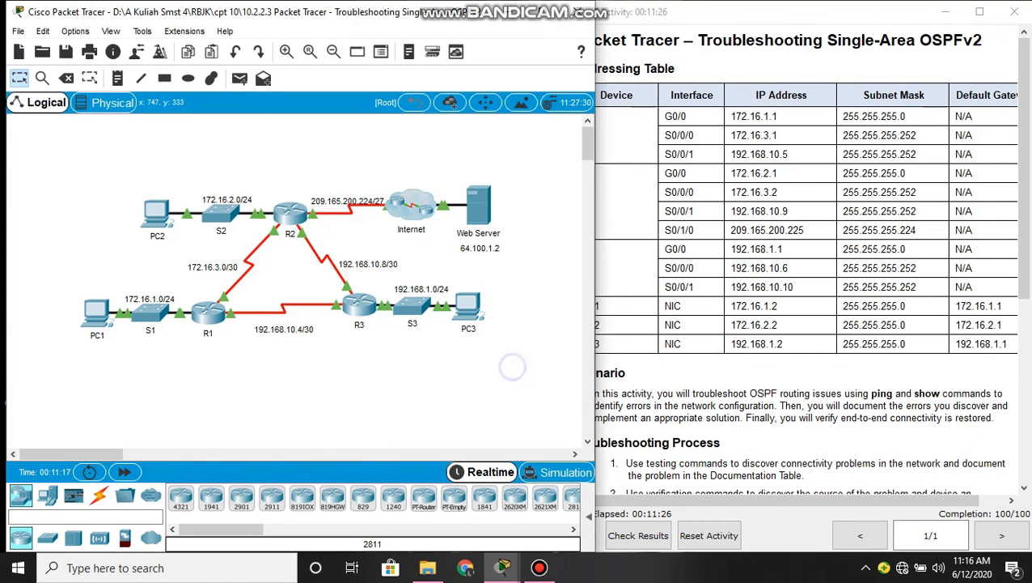
pyautogui.click(723, 348)
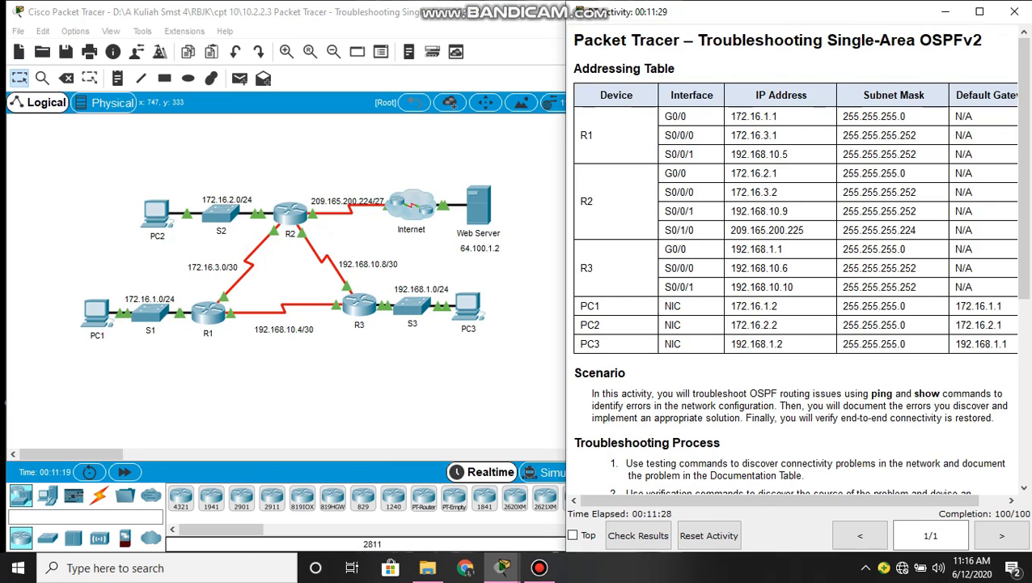